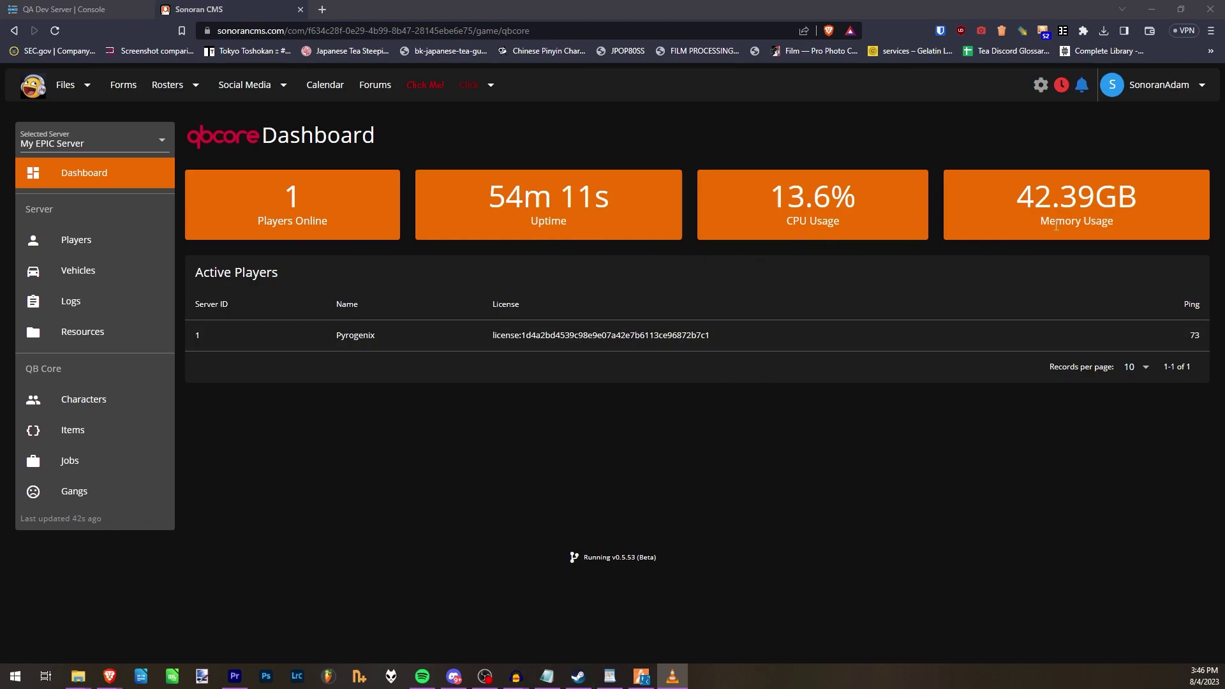
# - Check Pyrogenix's player details and characters, then go to the nine-entry Character Vehicles list
pyautogui.click(125, 253)
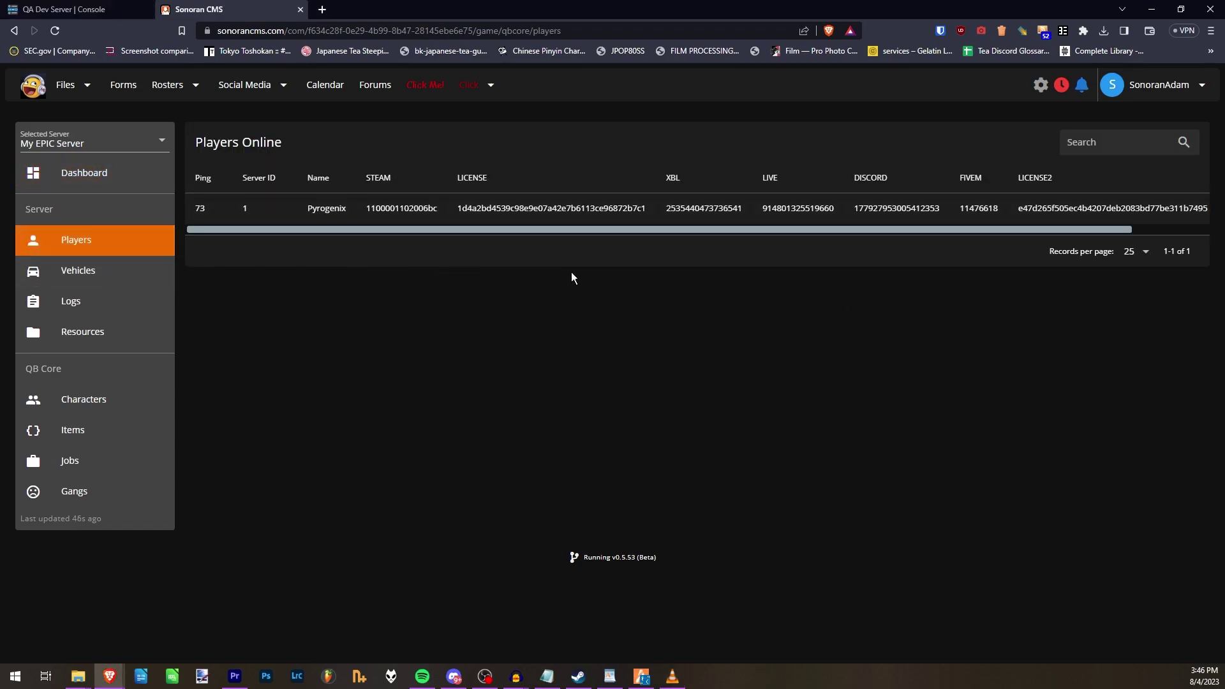
pyautogui.click(622, 207)
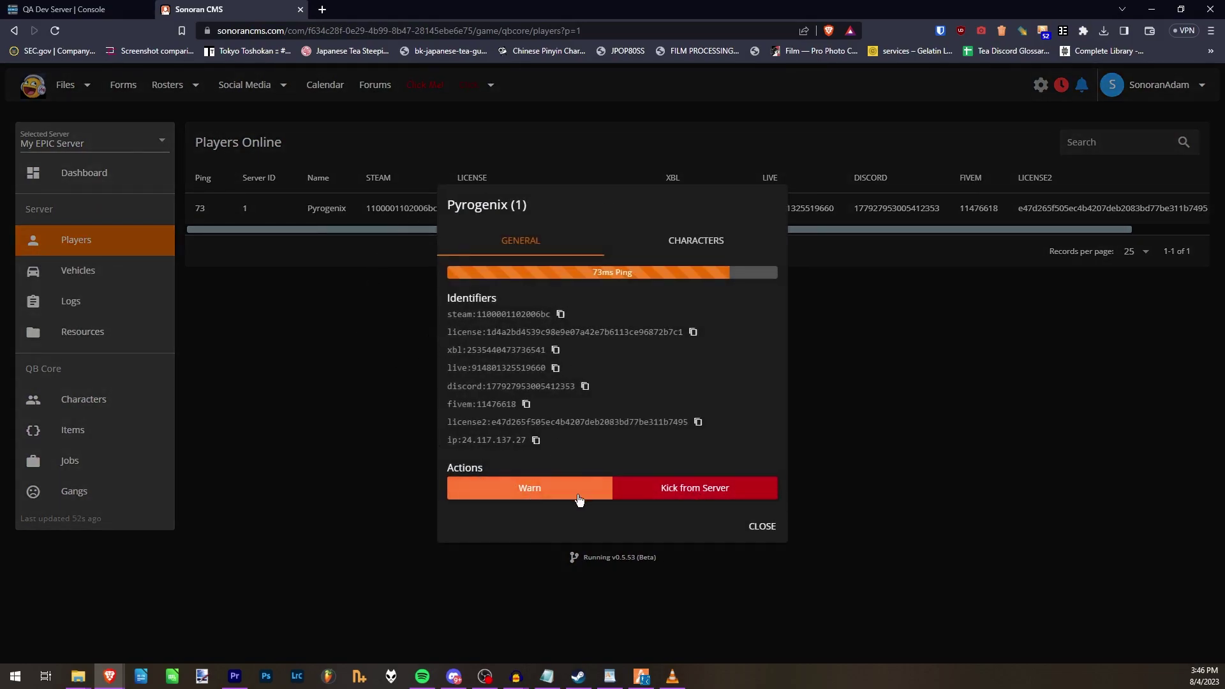
pyautogui.click(696, 241)
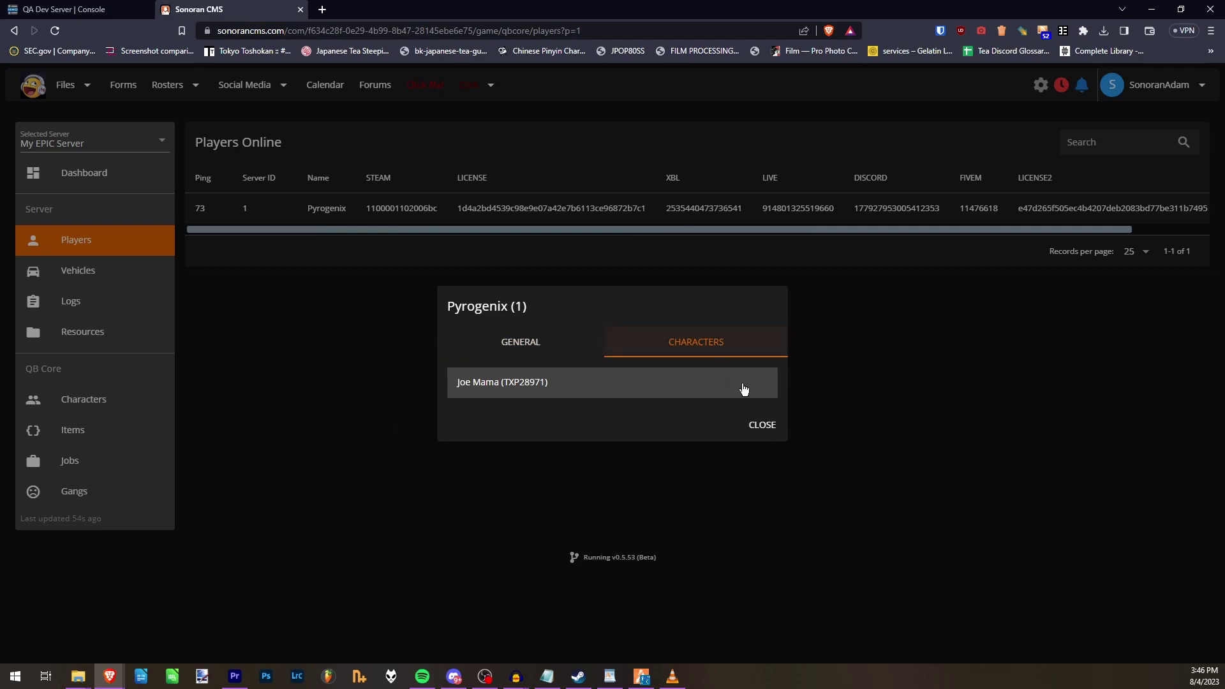
pyautogui.click(763, 425)
pyautogui.click(118, 272)
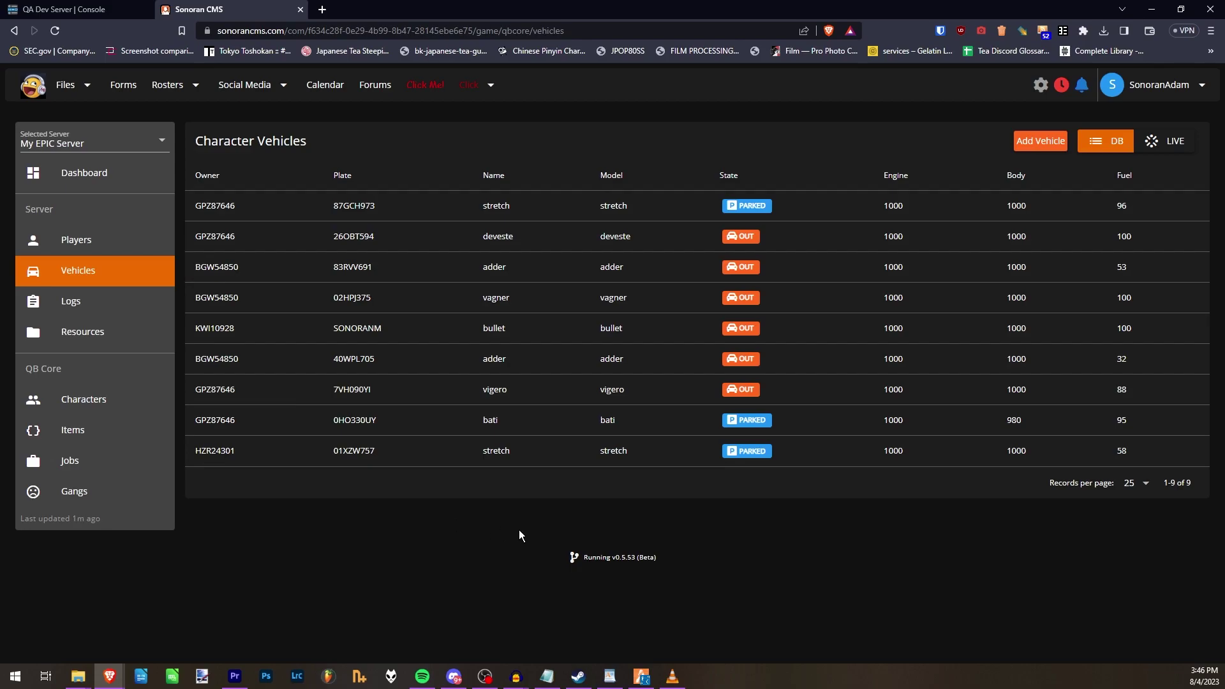
# - Preview the Add Vehicle form without saving and toggle between LIVE and DB vehicle lists
pyautogui.click(1038, 143)
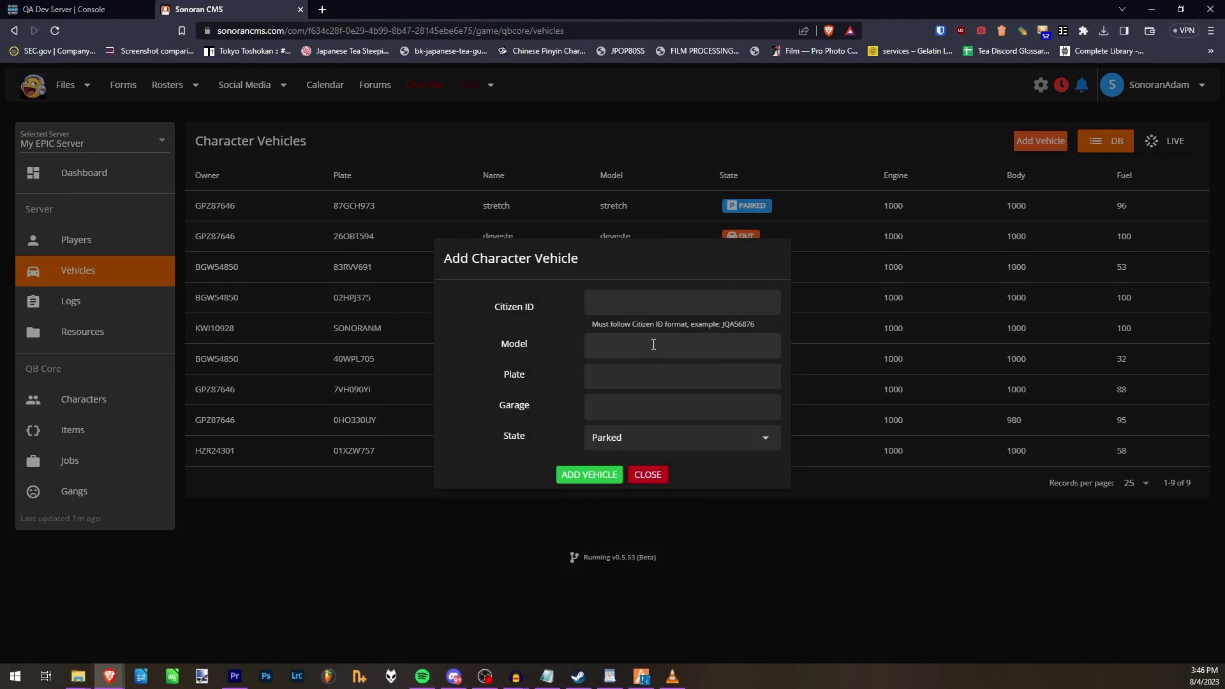
pyautogui.click(708, 523)
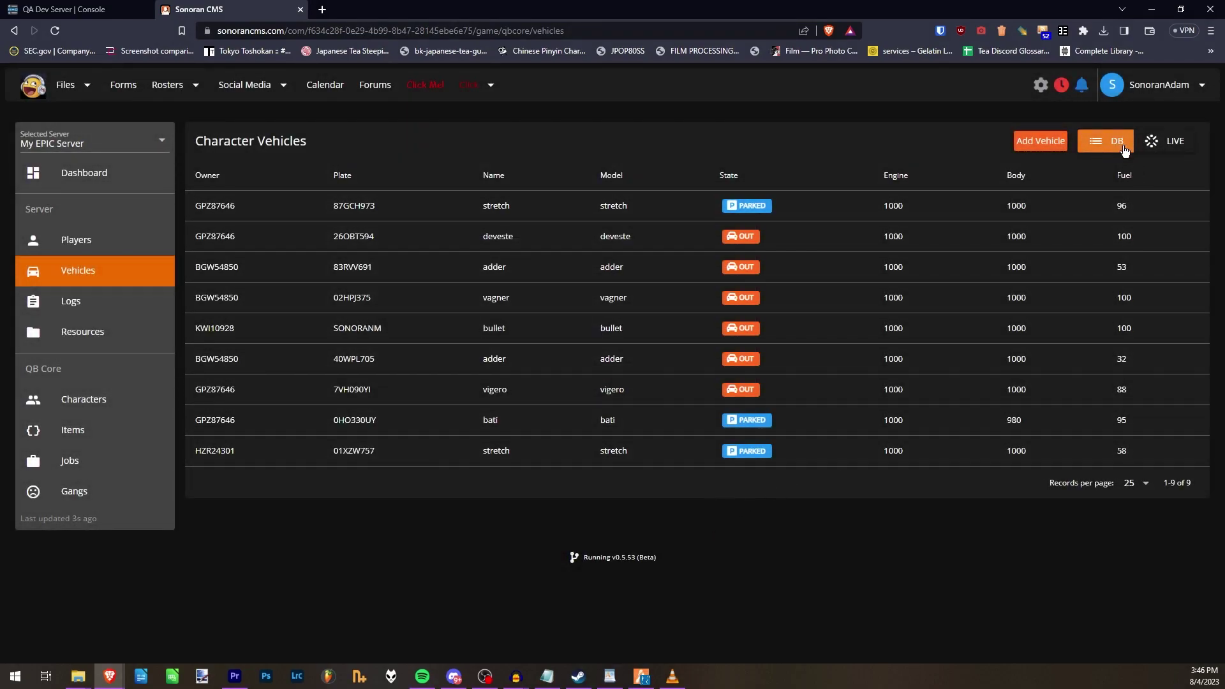
pyautogui.click(1153, 139)
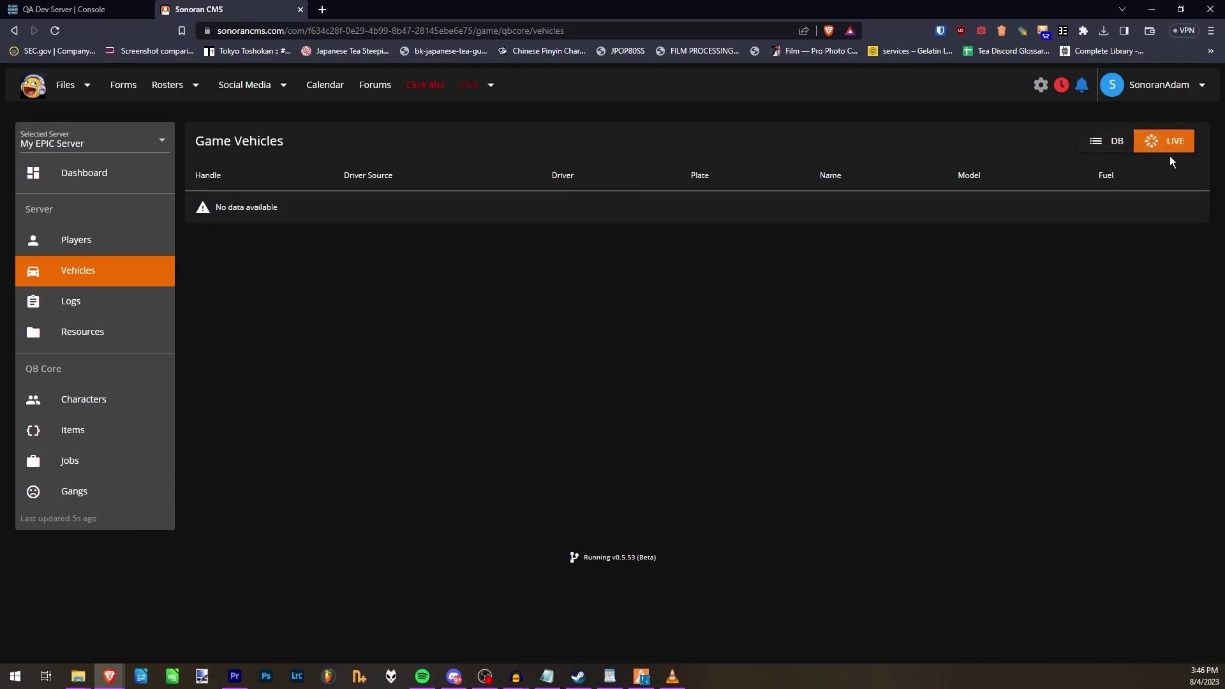
pyautogui.click(1111, 142)
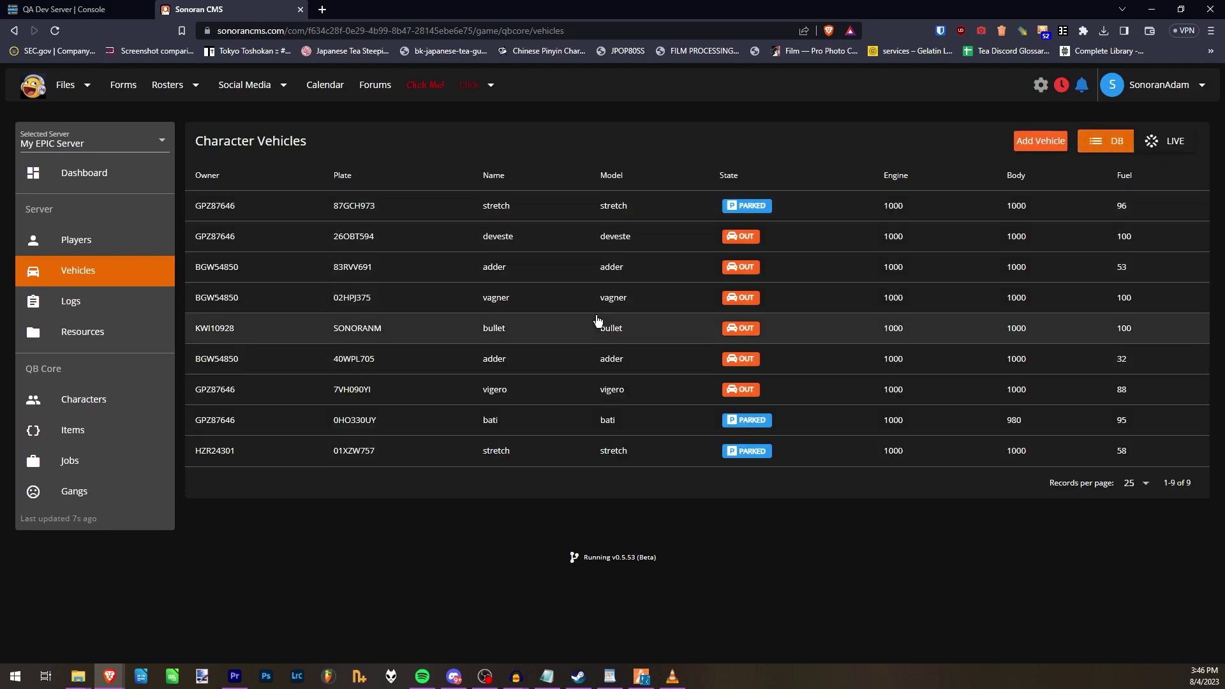
# - Inspect the adder 40WPL705's general and Finance & Payment info, then go to server logs
pyautogui.click(567, 366)
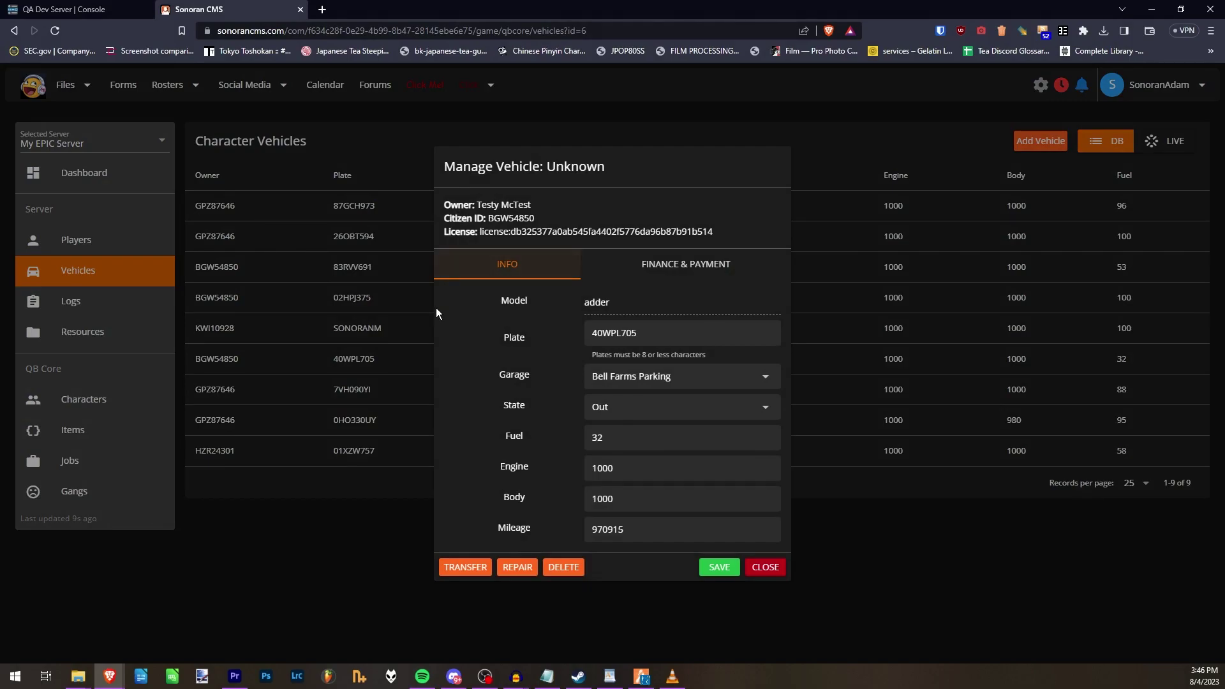
pyautogui.click(675, 264)
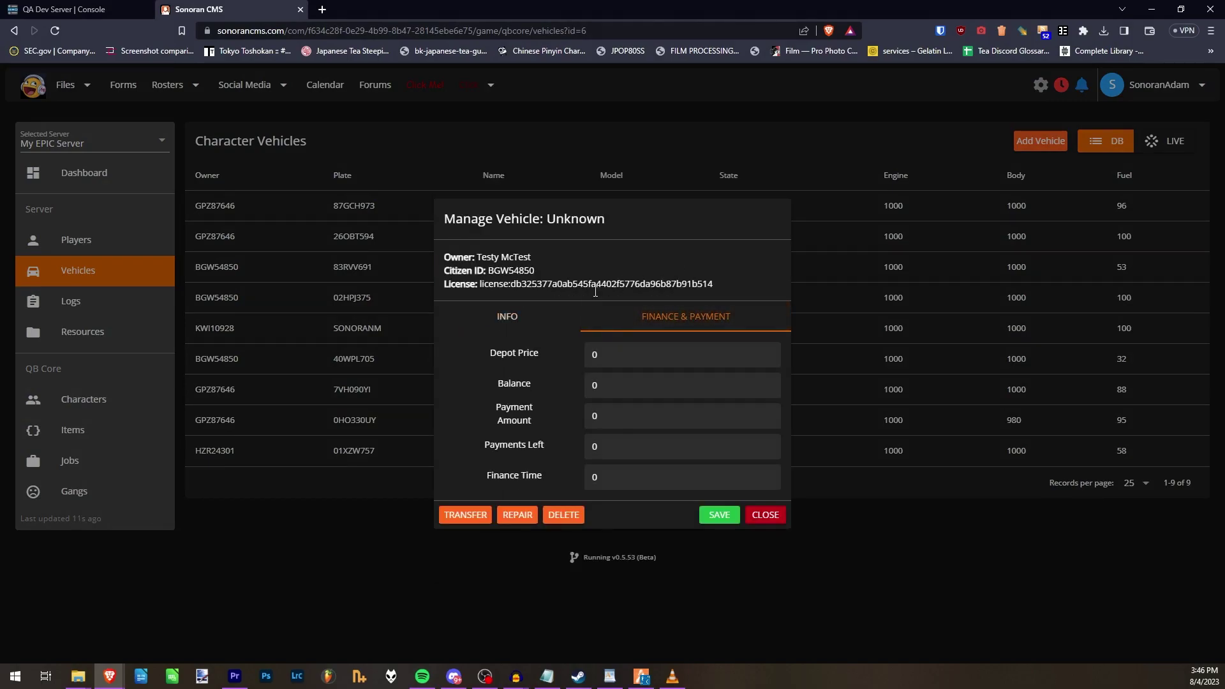
pyautogui.click(507, 265)
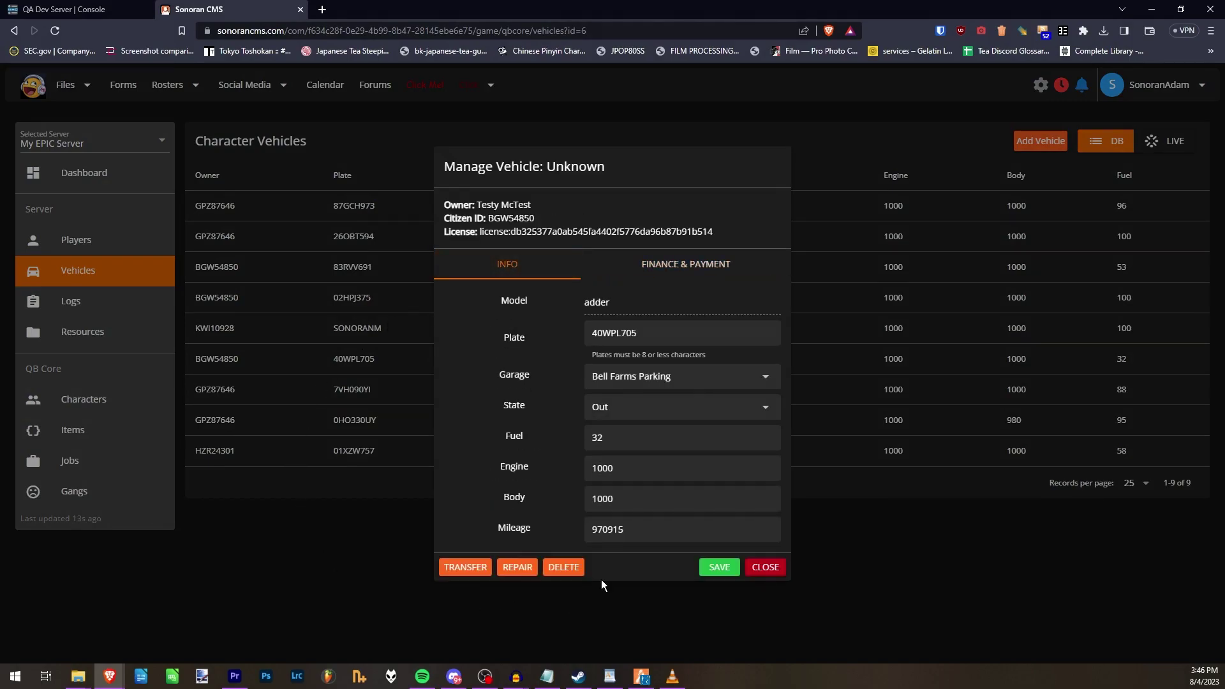
pyautogui.click(404, 557)
pyautogui.click(71, 300)
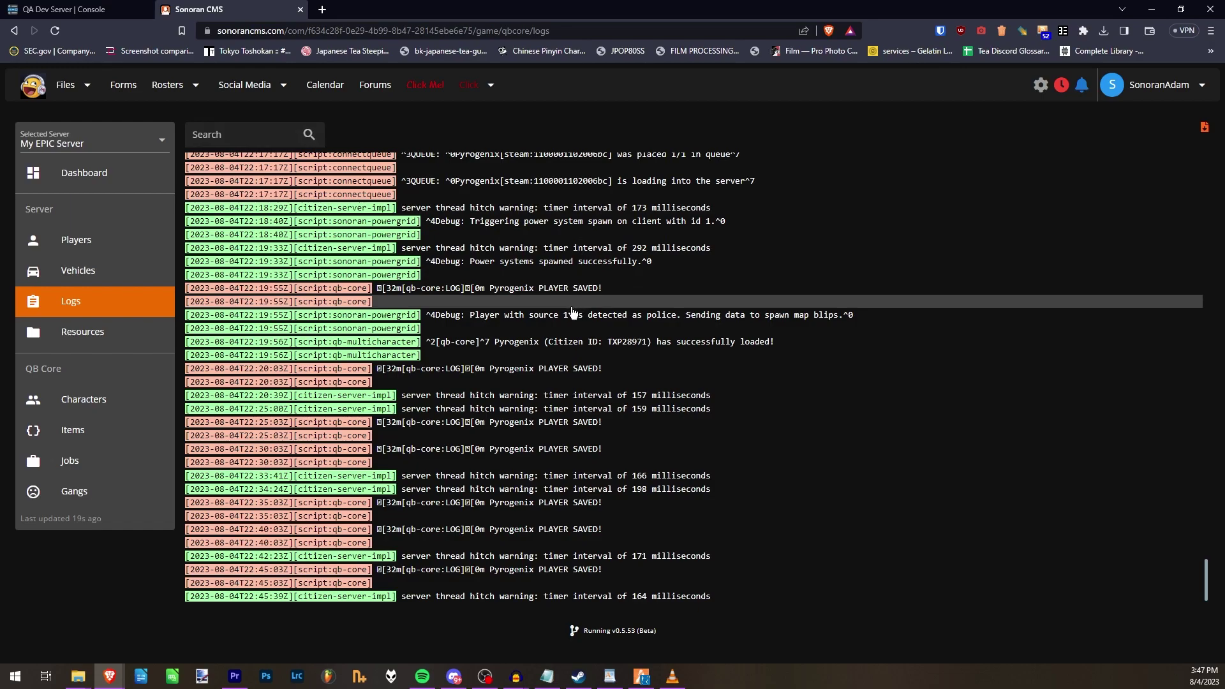
# - Copy a log line, search and clear the log filter, browse resources, then open Characters
pyautogui.click(321, 180)
pyautogui.click(259, 142)
pyautogui.write('cm')
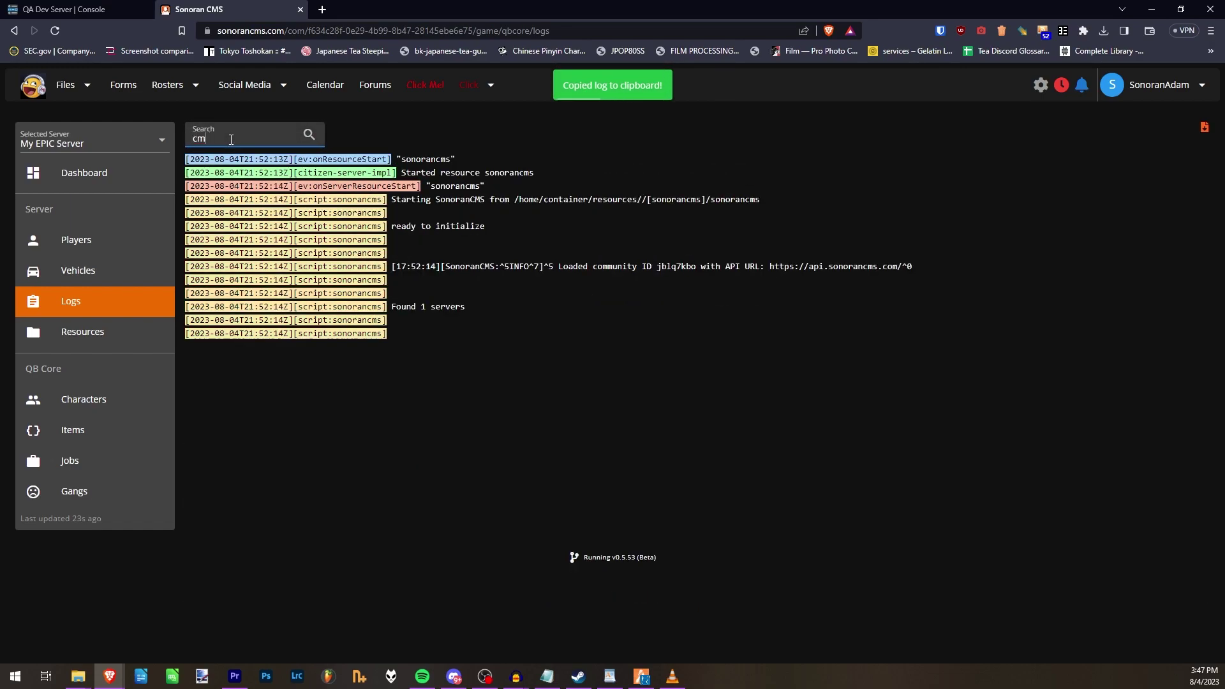
pyautogui.press('BackSpace')
pyautogui.press('BackSpace')
pyautogui.click(107, 335)
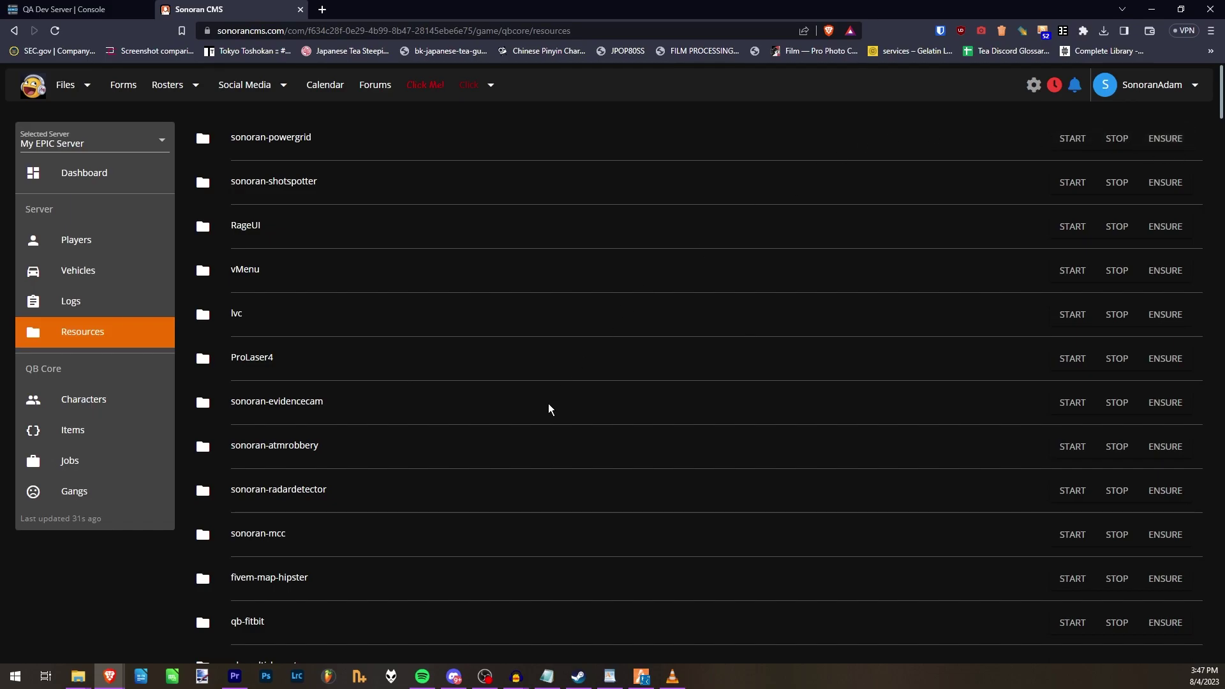
pyautogui.click(82, 405)
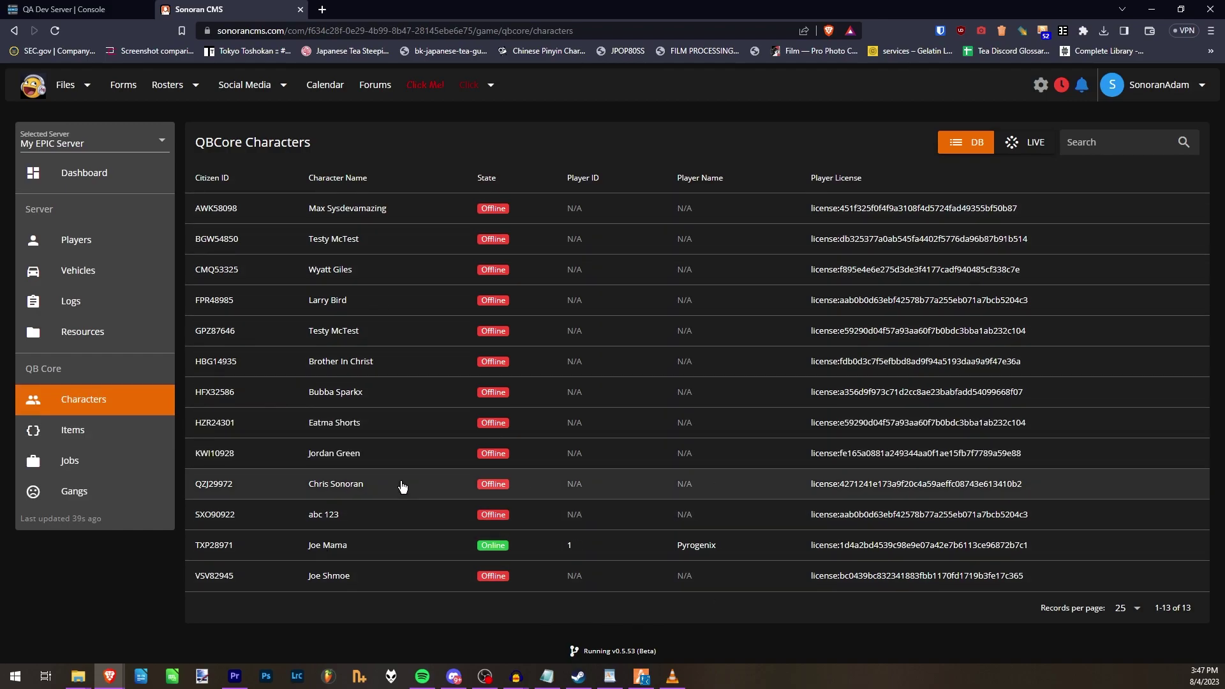
pyautogui.click(1031, 143)
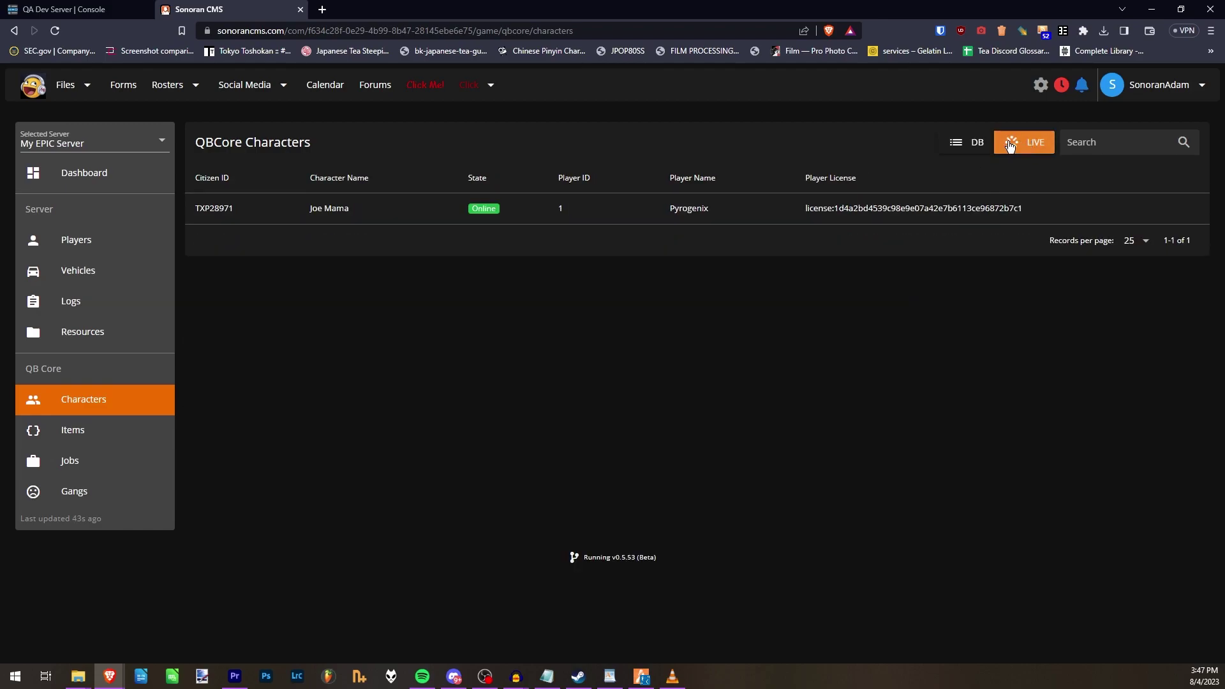
pyautogui.click(978, 141)
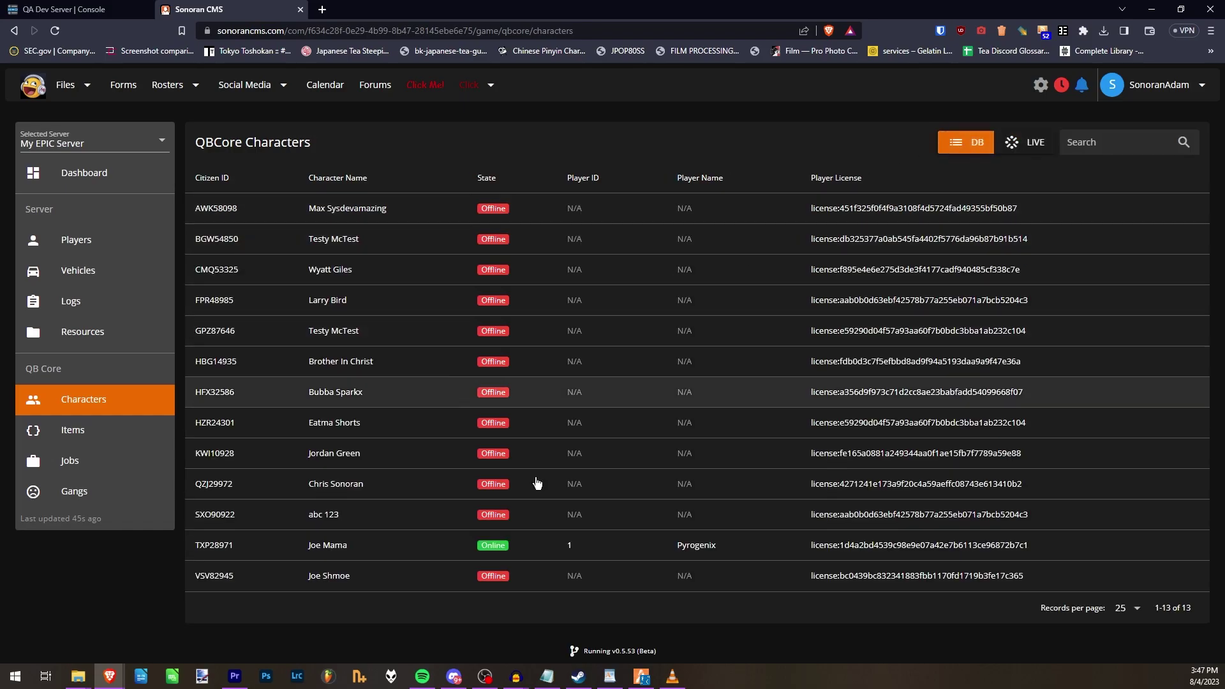
# - Review Joe Mama's money, inventory, job and metadata in the character details
pyautogui.click(630, 548)
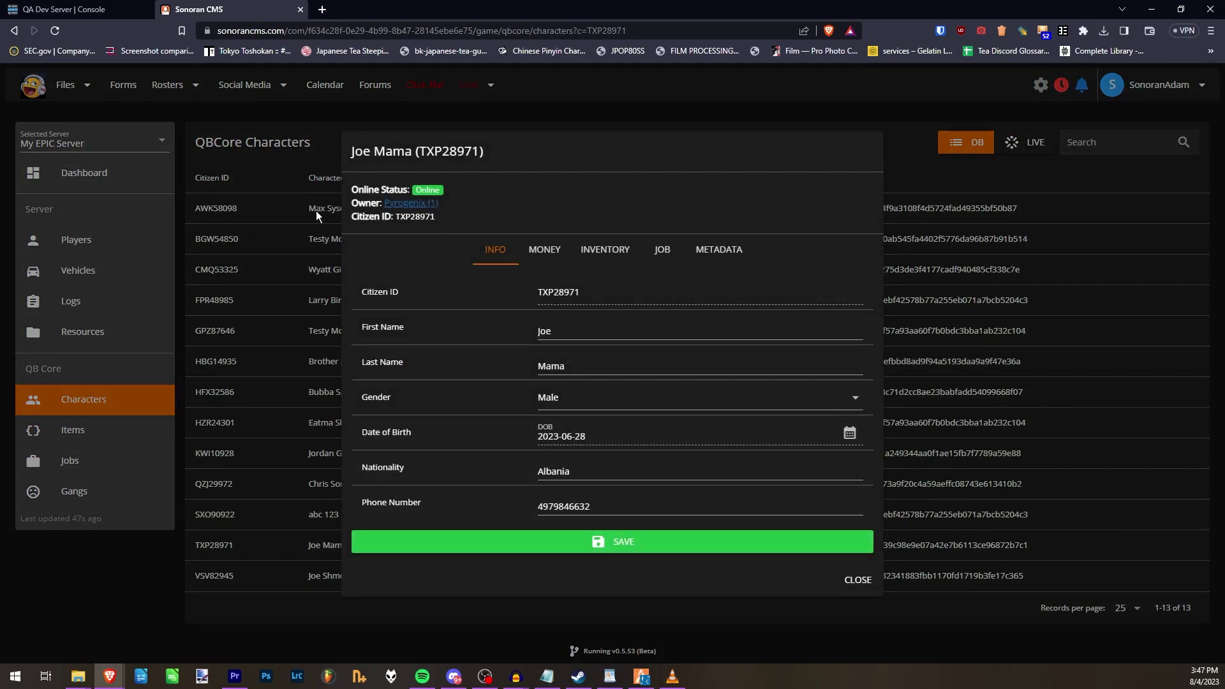
pyautogui.click(534, 249)
pyautogui.click(500, 331)
pyautogui.click(544, 251)
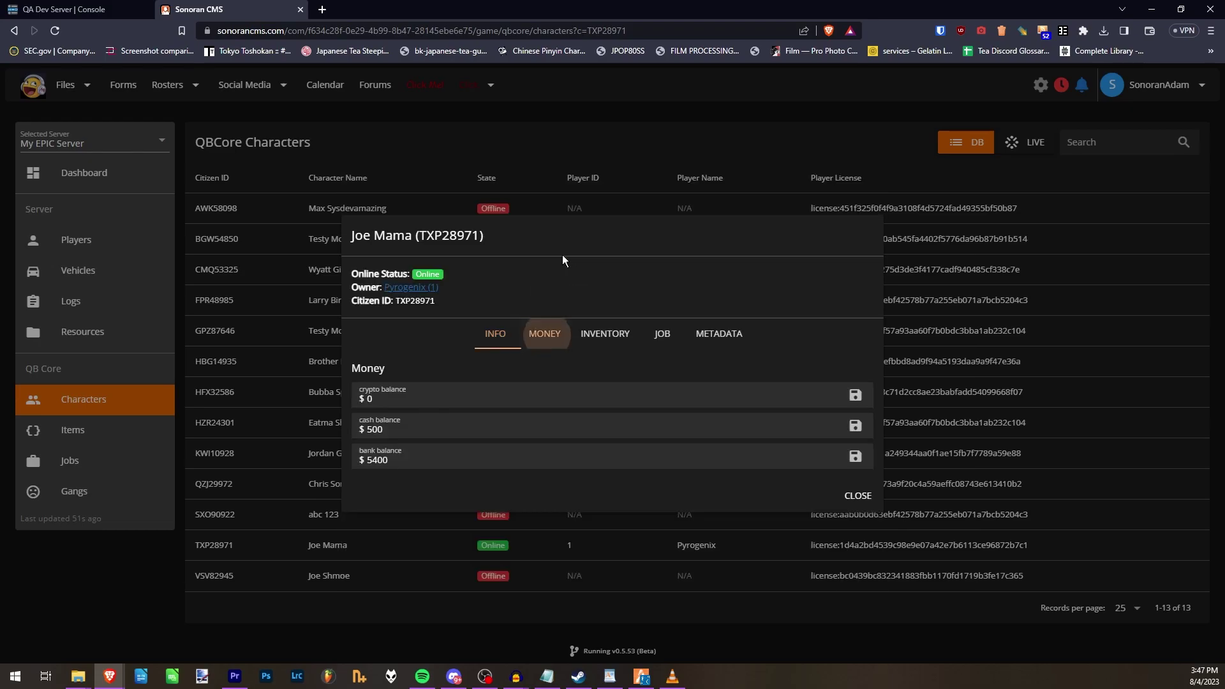
pyautogui.click(617, 335)
pyautogui.click(659, 198)
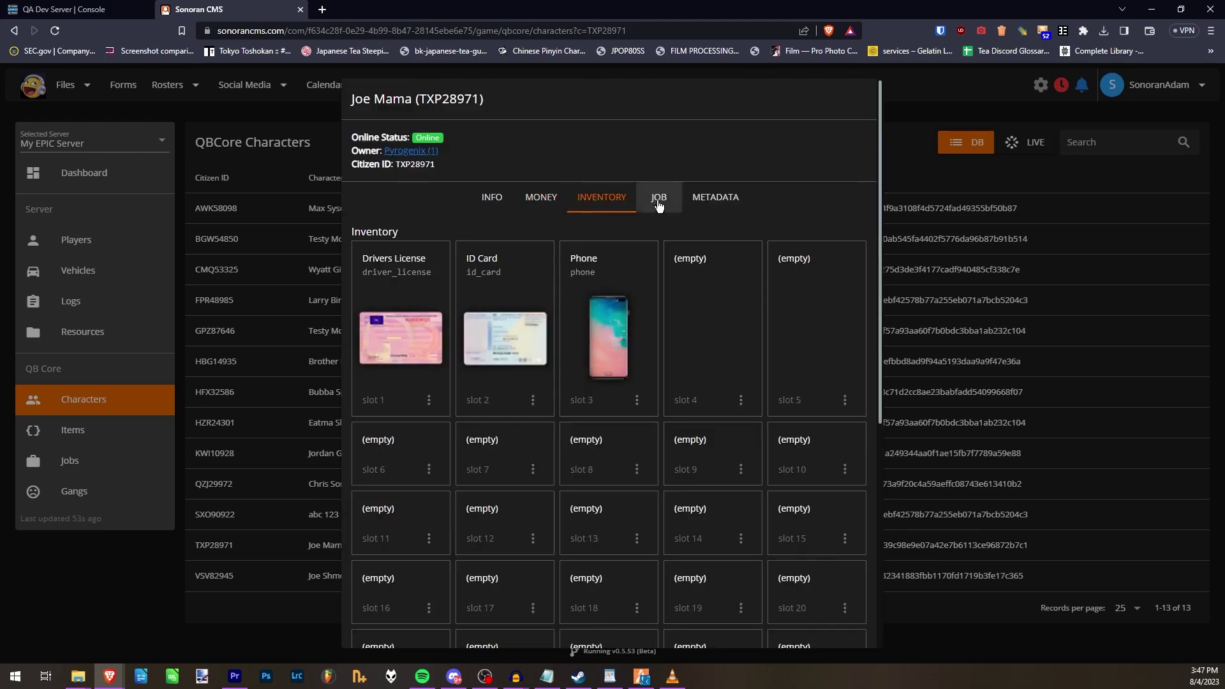
pyautogui.click(704, 330)
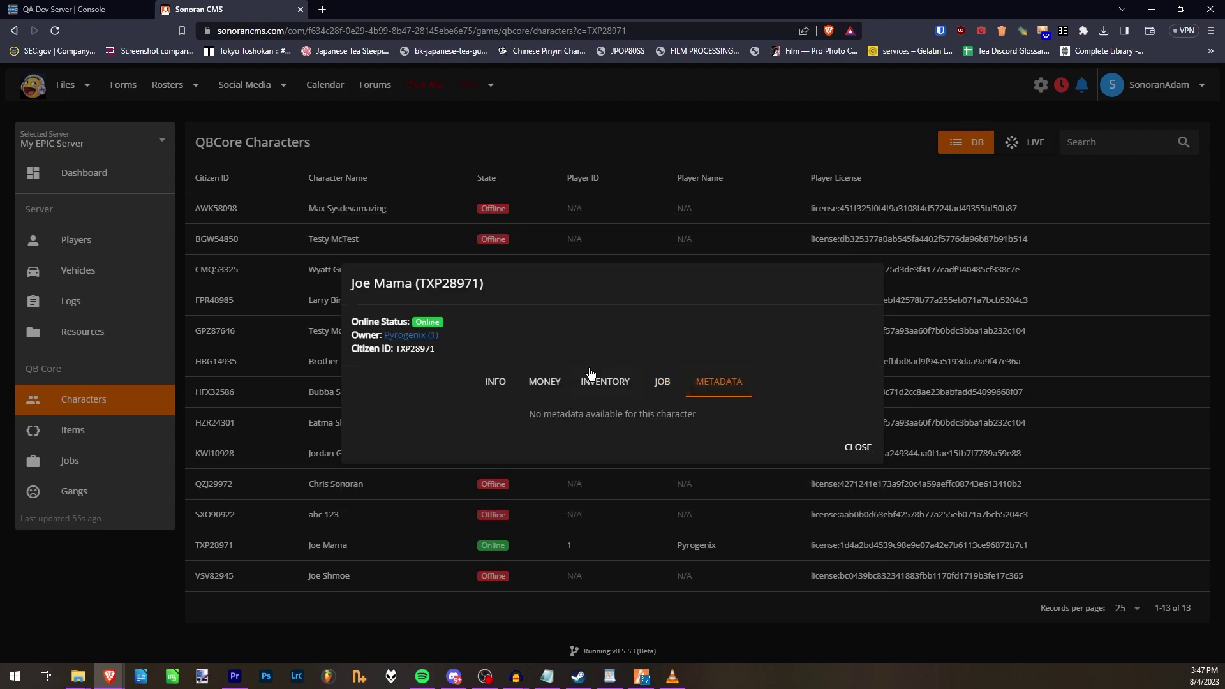
pyautogui.click(597, 379)
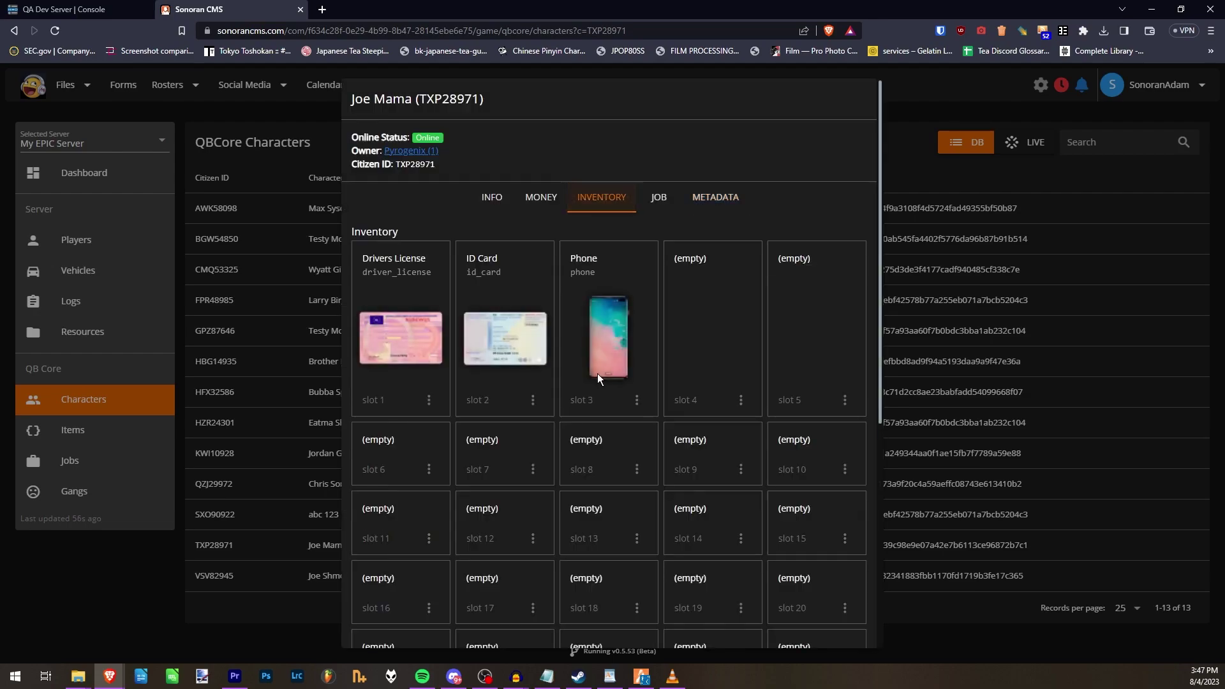
# - Check the slot 3 Phone's actions and the add-item option unsaved, then go to QBCore Items
pyautogui.click(637, 399)
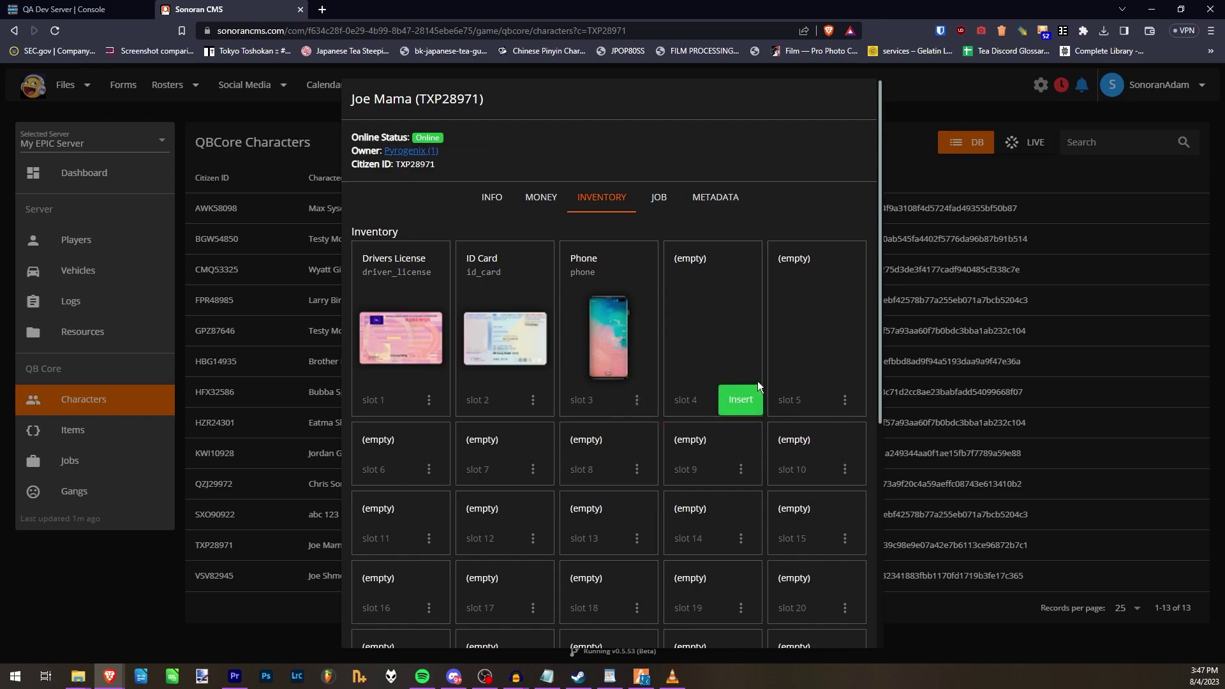
pyautogui.click(749, 401)
pyautogui.press('Escape')
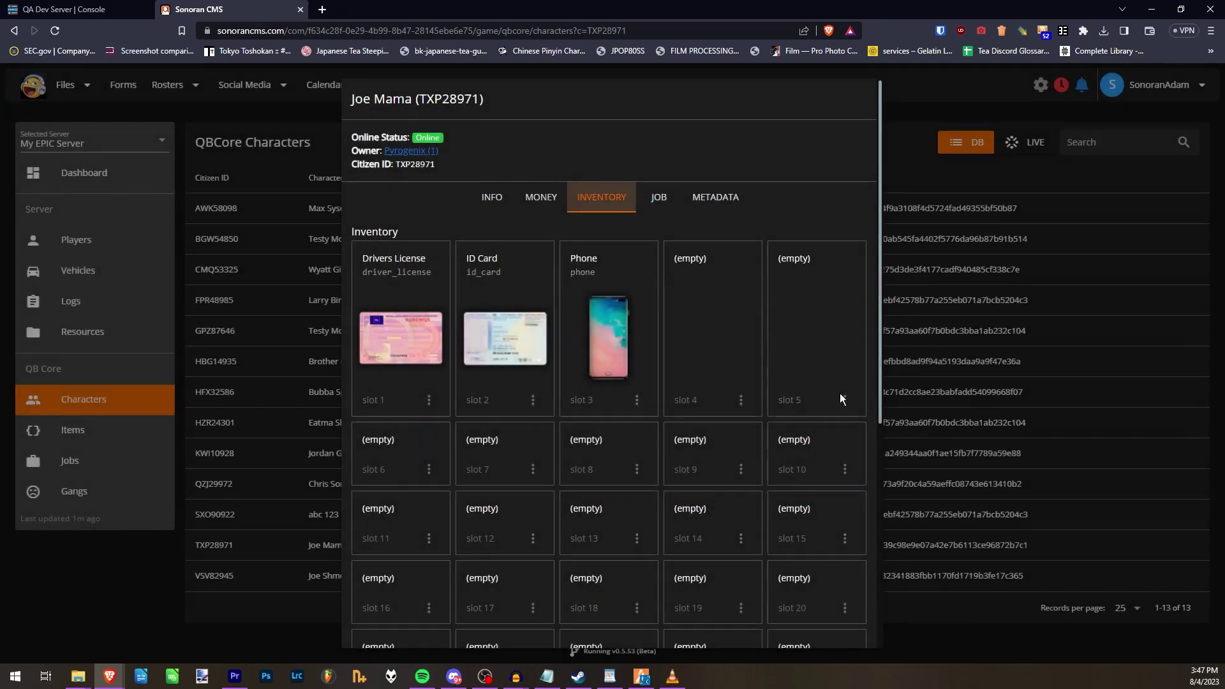
pyautogui.click(1006, 338)
pyautogui.click(129, 432)
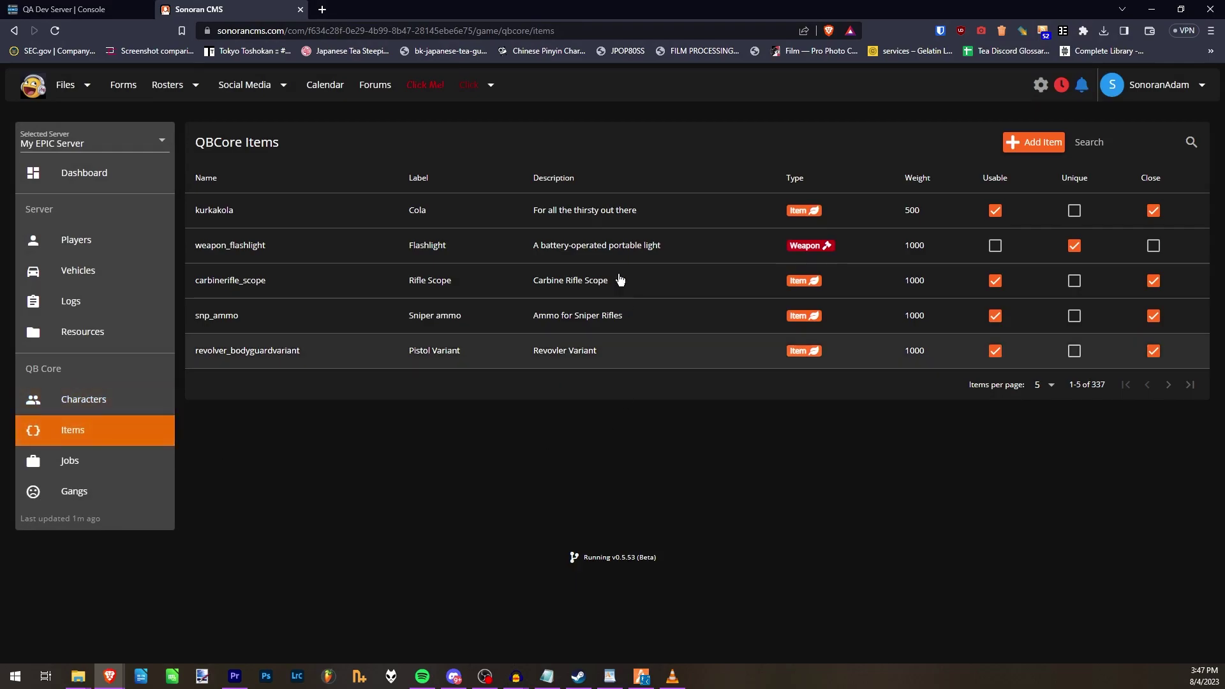
pyautogui.click(675, 244)
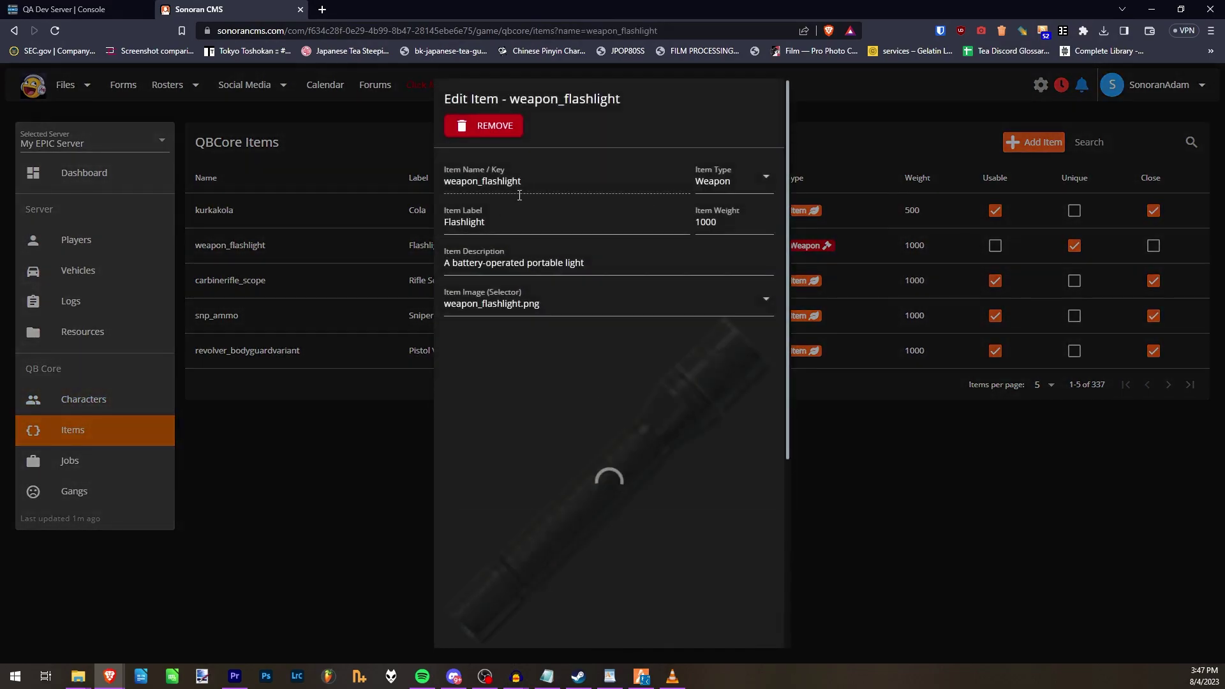
pyautogui.scroll(-3, 590, 345)
pyautogui.scroll(1, 588, 438)
pyautogui.scroll(2, 588, 437)
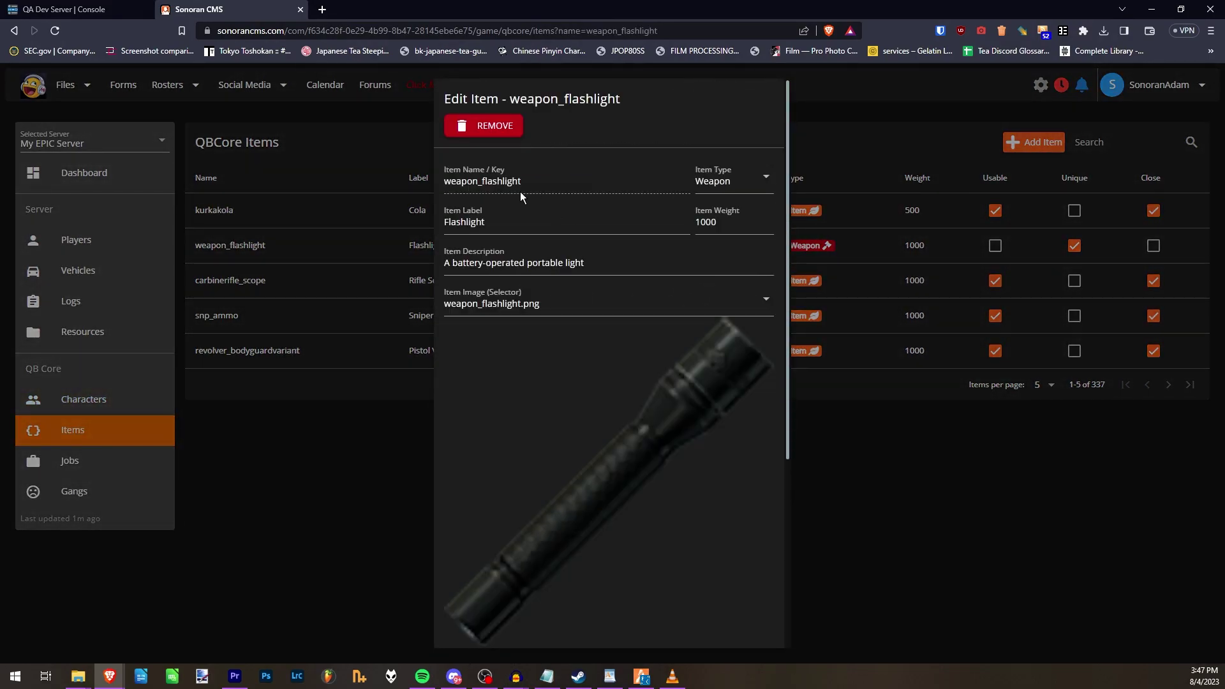
pyautogui.scroll(-3, 578, 287)
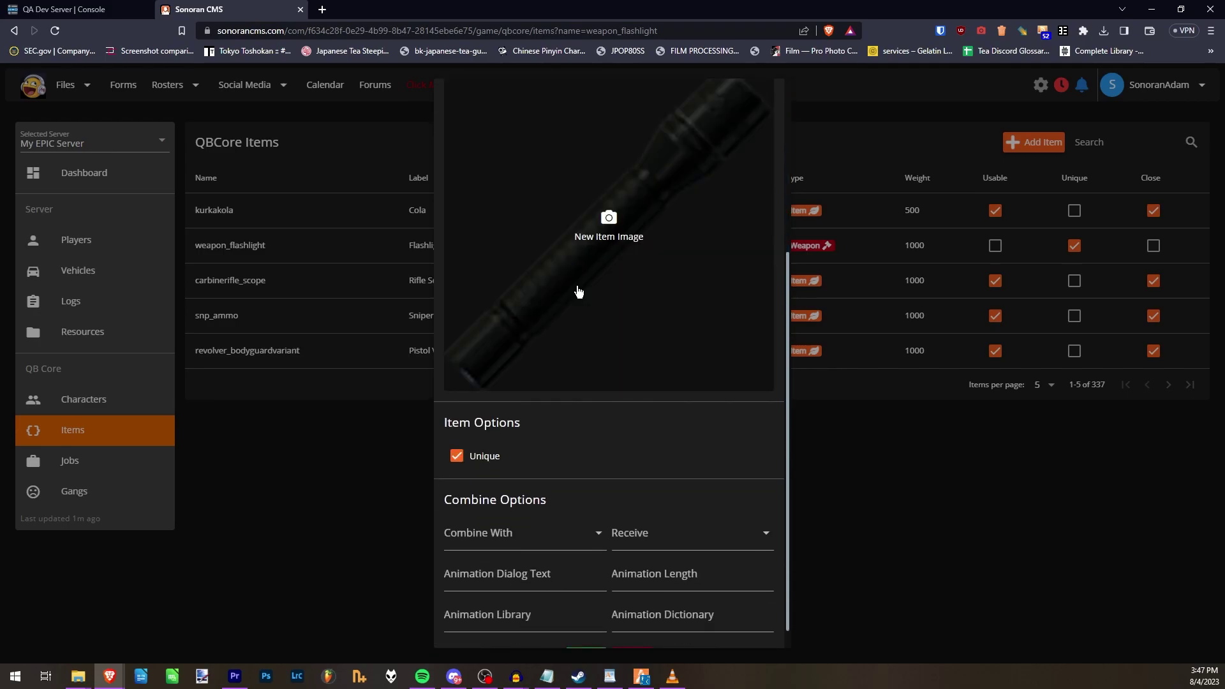
pyautogui.click(358, 480)
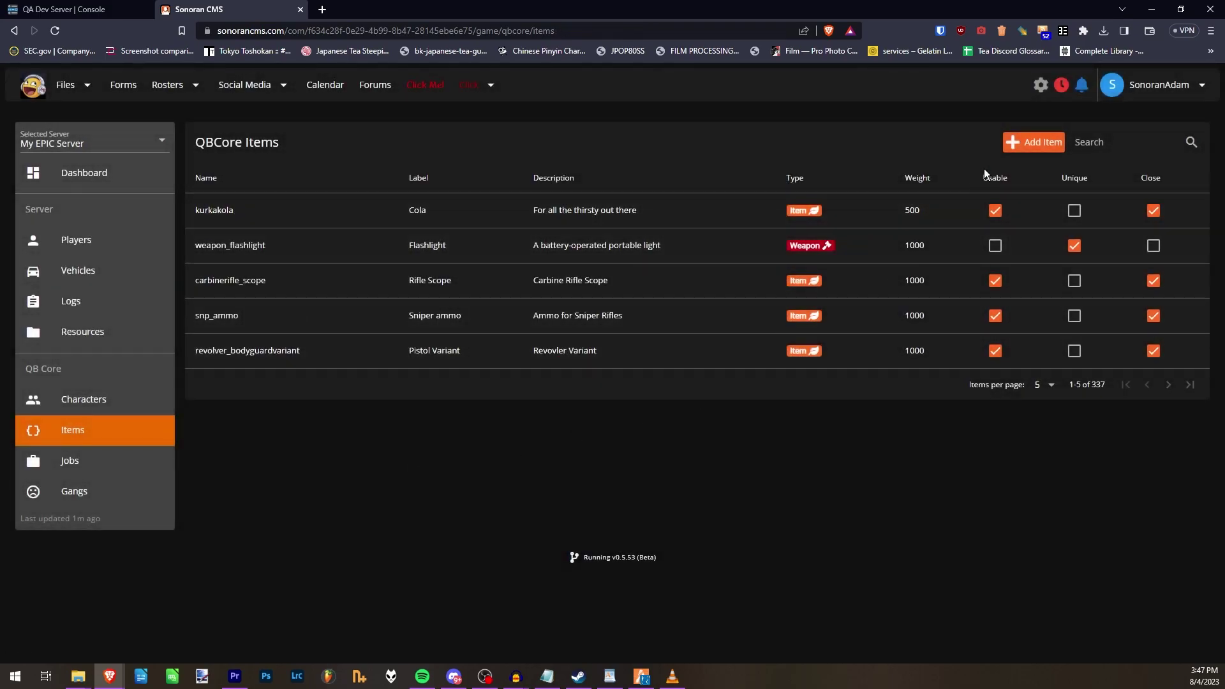
# - Open the New Item form and close it unsaved, then go to the sixteen-job Jobs list
pyautogui.click(1013, 147)
pyautogui.scroll(-2, 551, 192)
pyautogui.scroll(2, 561, 240)
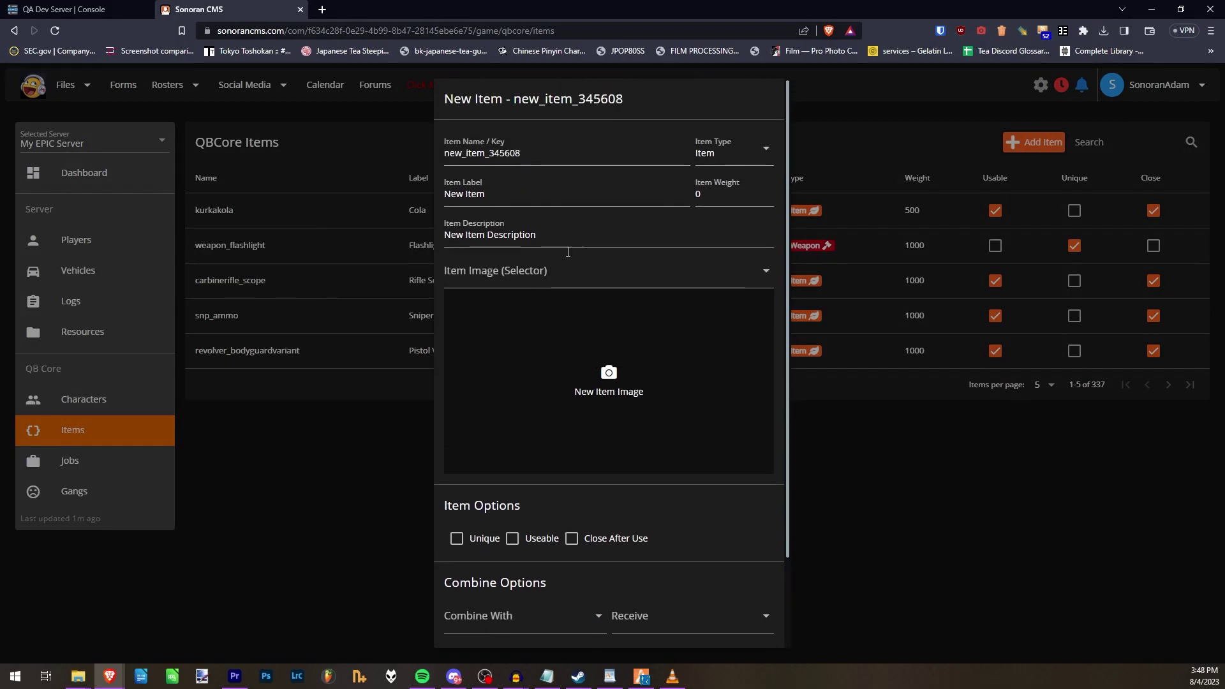
pyautogui.scroll(-2, 517, 318)
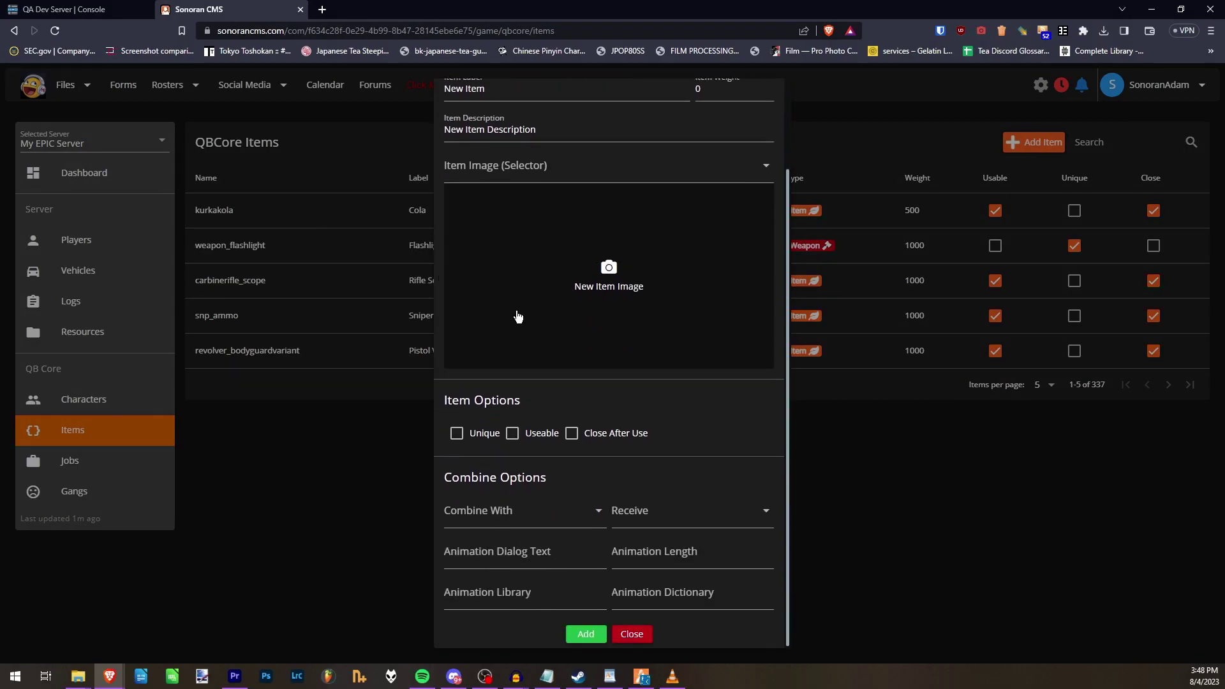
pyautogui.click(224, 465)
pyautogui.click(137, 461)
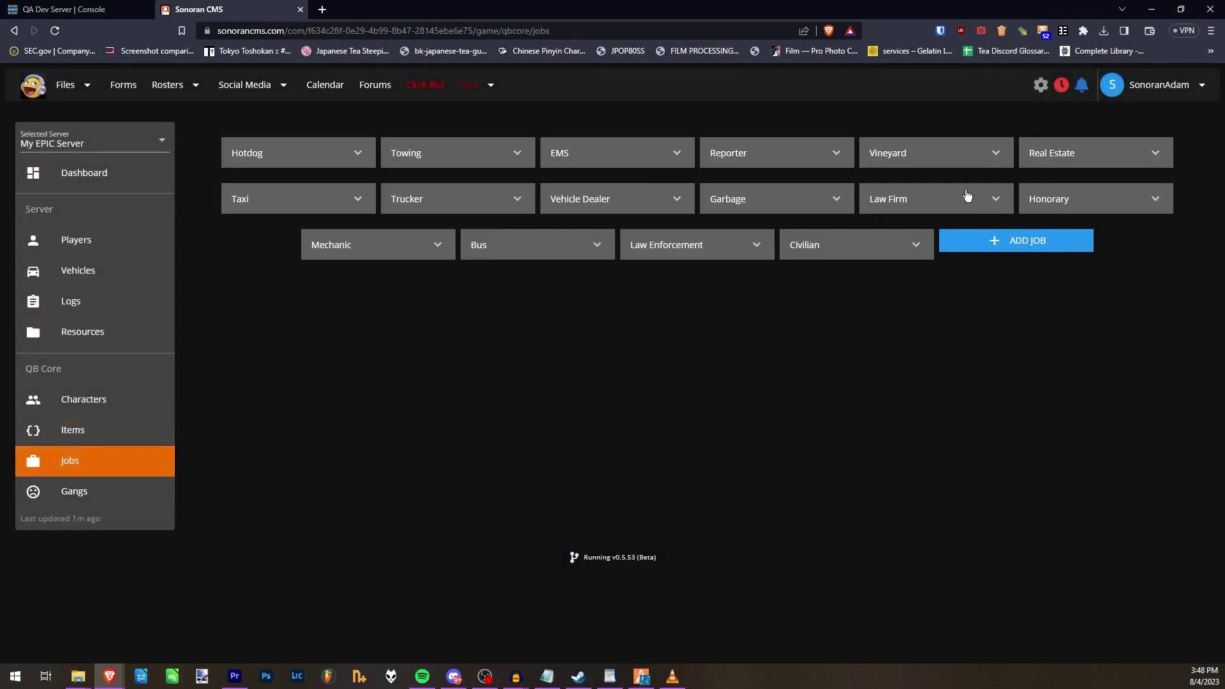
# - Expand EMS and try adding a grade renamed 'New Job'; the five grades Recruit–Chief remain
pyautogui.click(676, 153)
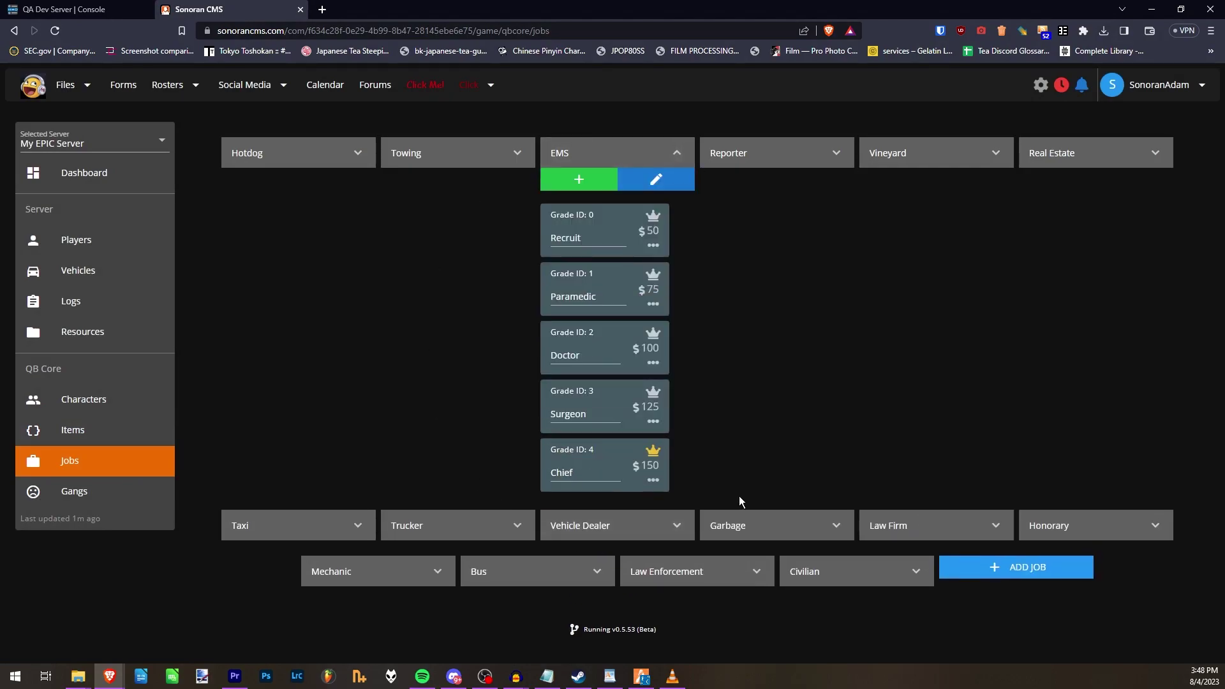
pyautogui.click(578, 179)
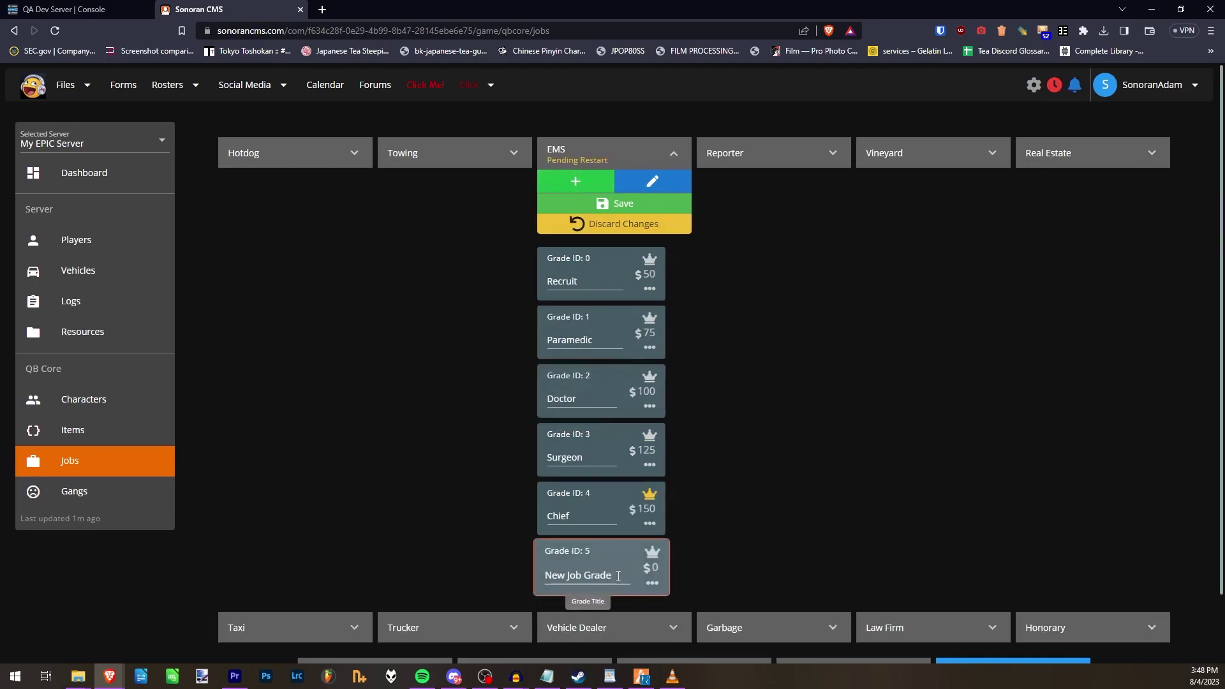
pyautogui.click(641, 179)
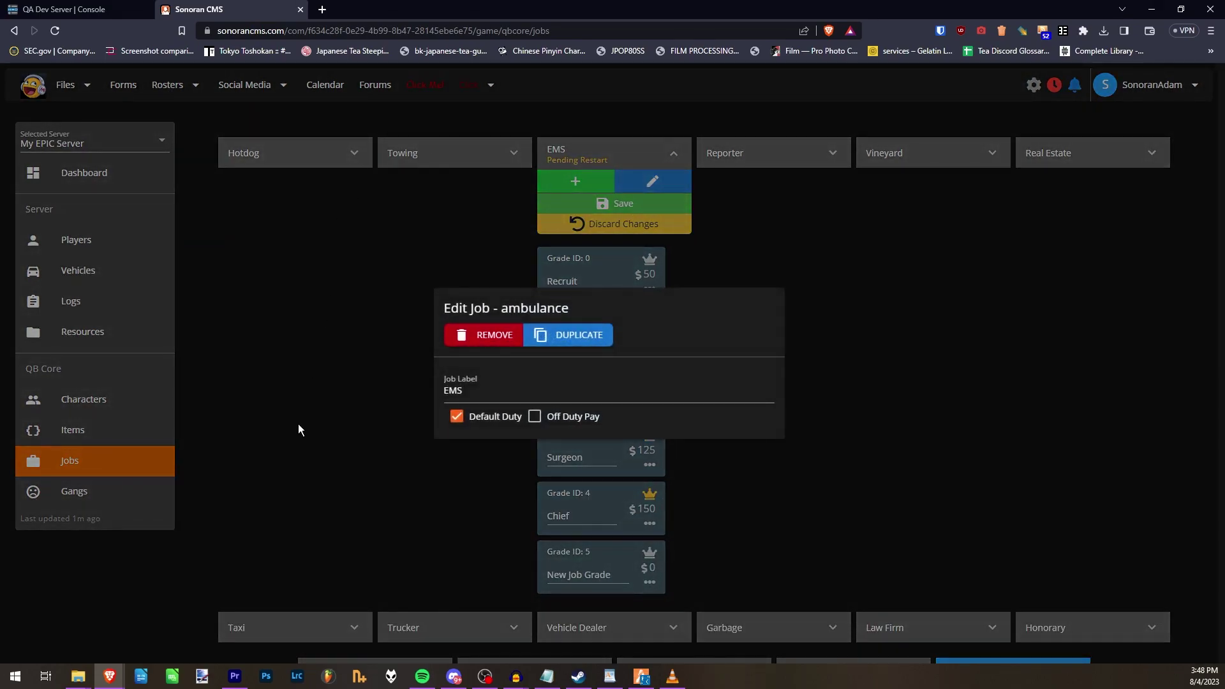
pyautogui.click(476, 247)
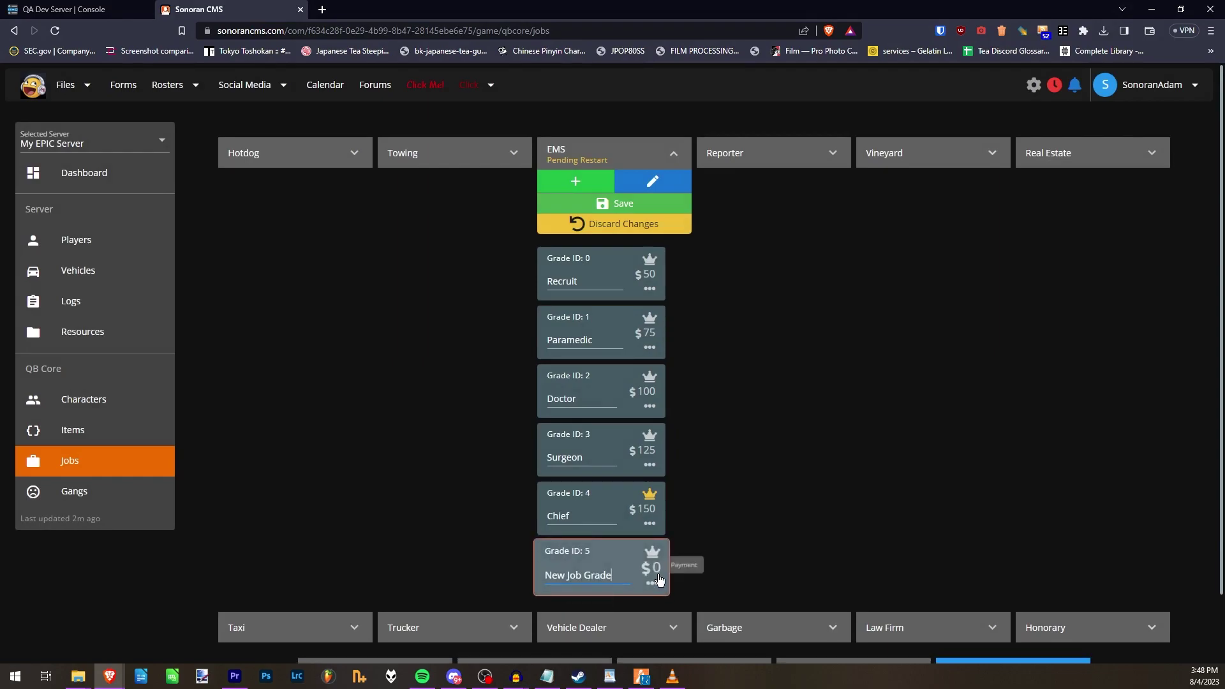
pyautogui.press('BackSpace')
pyautogui.press('BackSpace')
pyautogui.press('BackSpace')
pyautogui.press('BackSpace')
pyautogui.press('BackSpace')
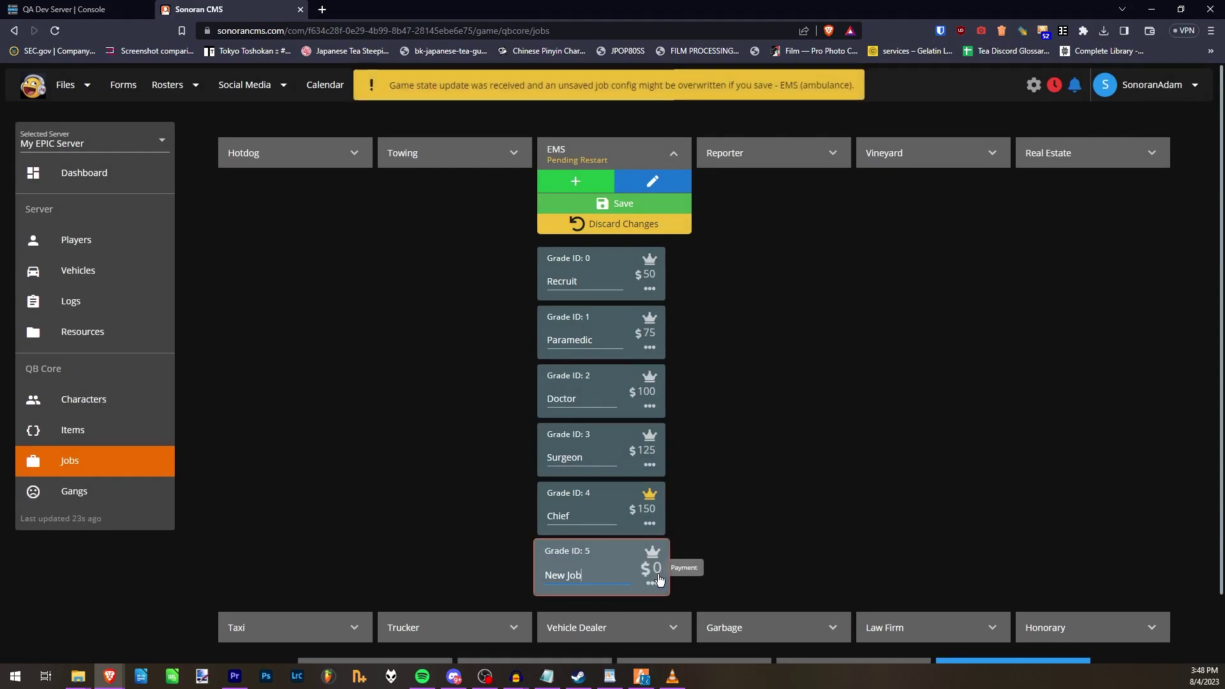
pyautogui.click(608, 204)
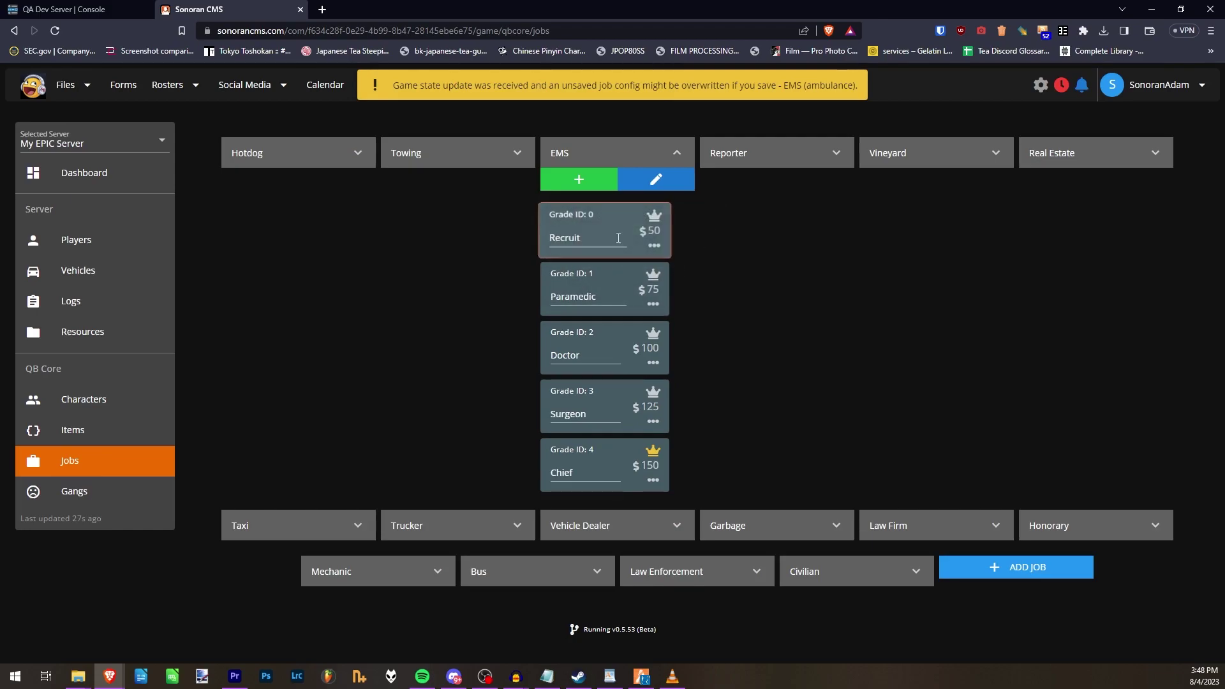
# - Create a trial New Job, discard it, and go to the seven-gang Gangs list
pyautogui.click(1008, 565)
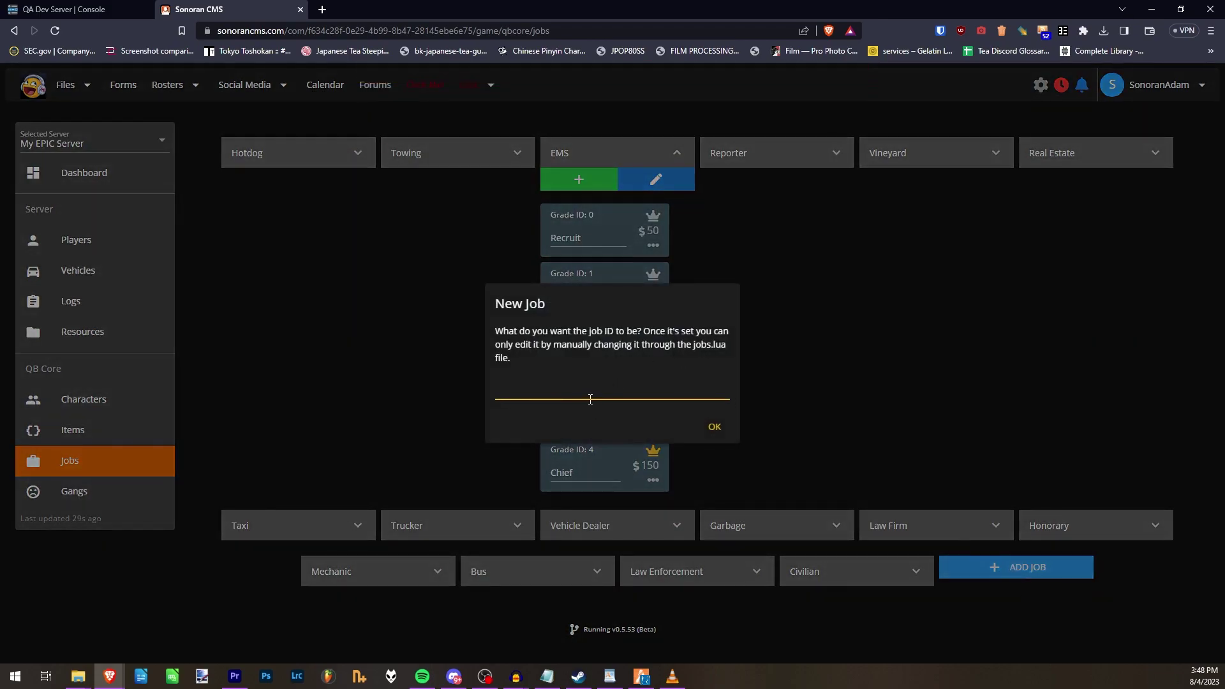
pyautogui.click(714, 424)
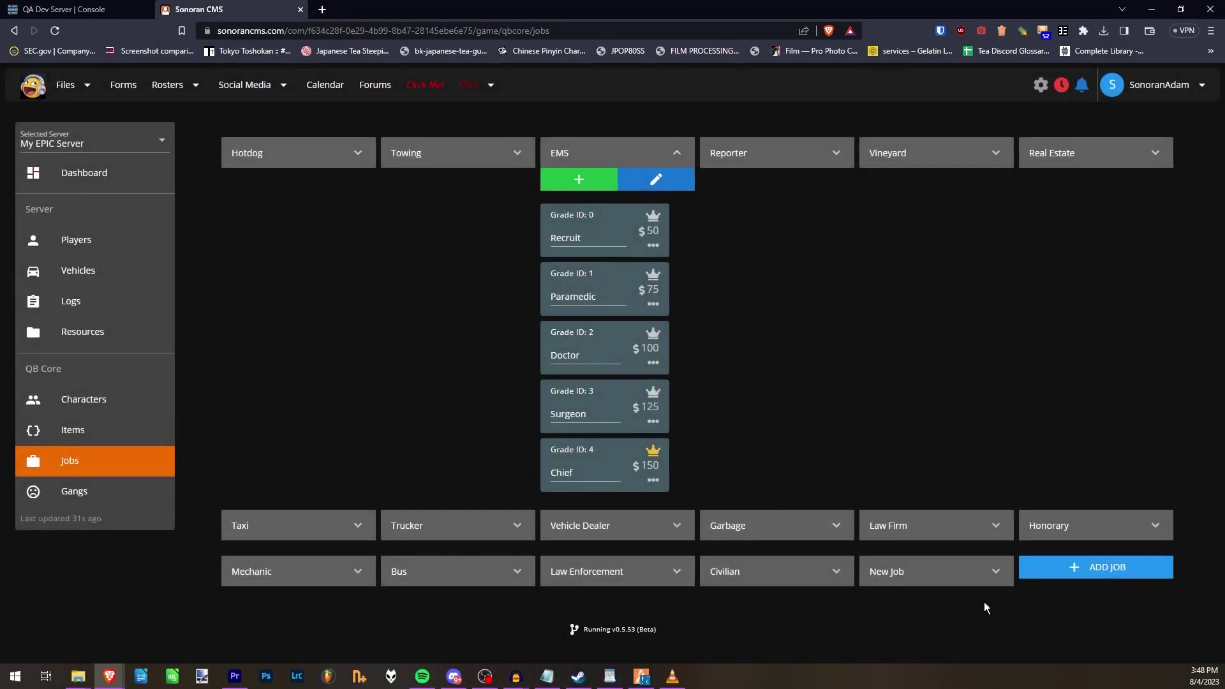
pyautogui.click(993, 574)
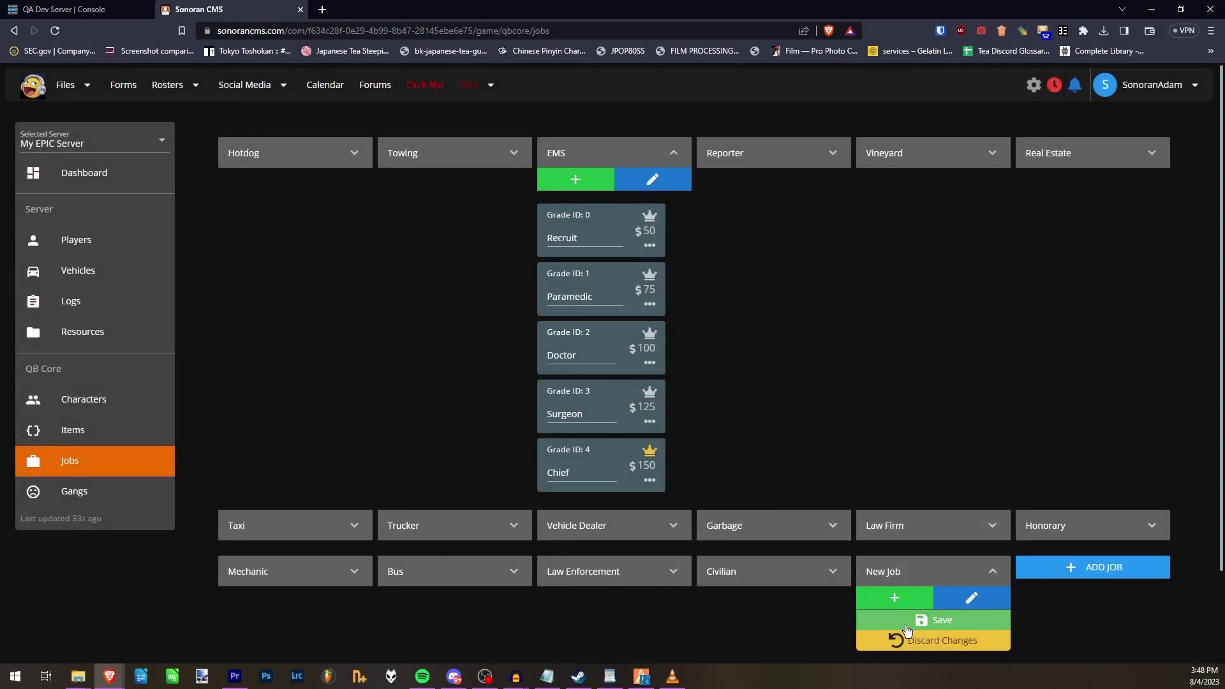
pyautogui.click(895, 646)
pyautogui.click(76, 491)
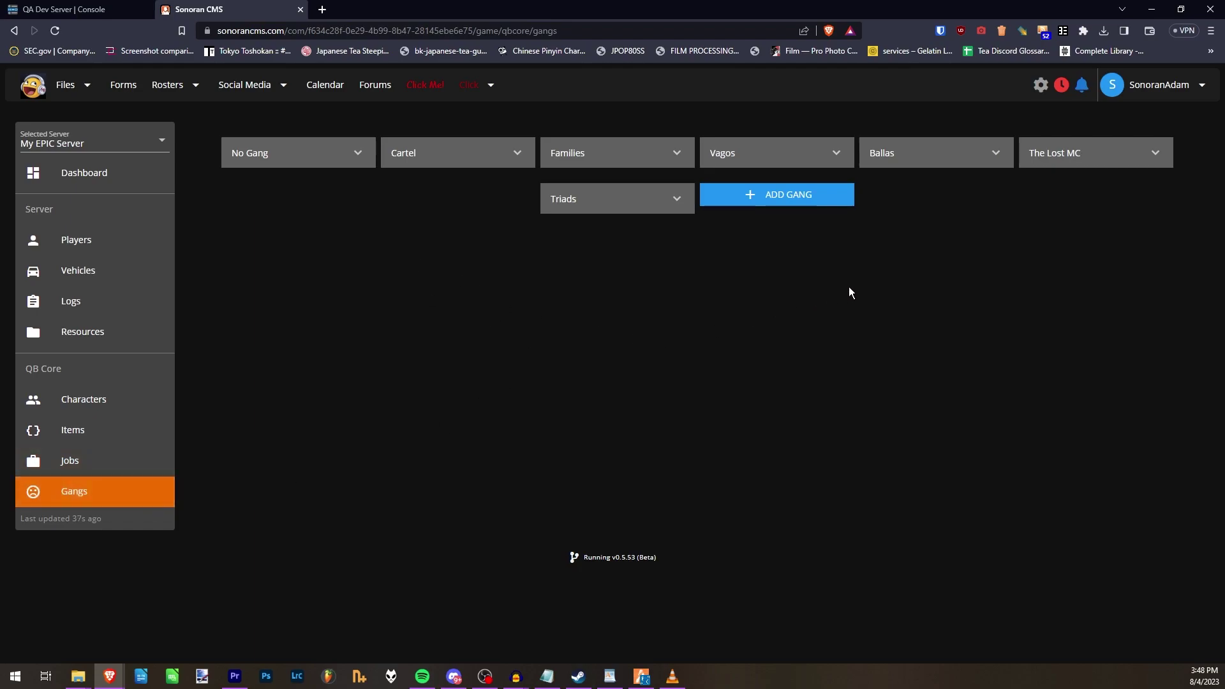
# - Expand Vagos, try moving Boss above Shot Caller, then discard to restore the order
pyautogui.click(836, 155)
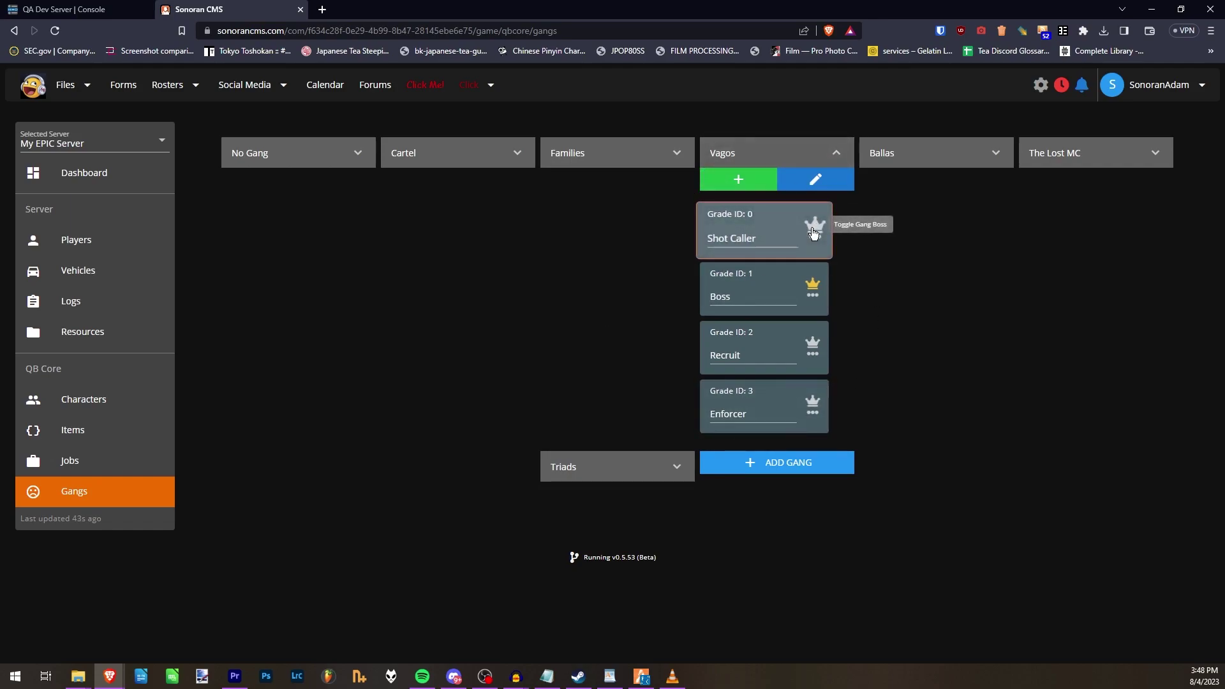
pyautogui.click(816, 178)
pyautogui.click(418, 406)
pyautogui.click(814, 225)
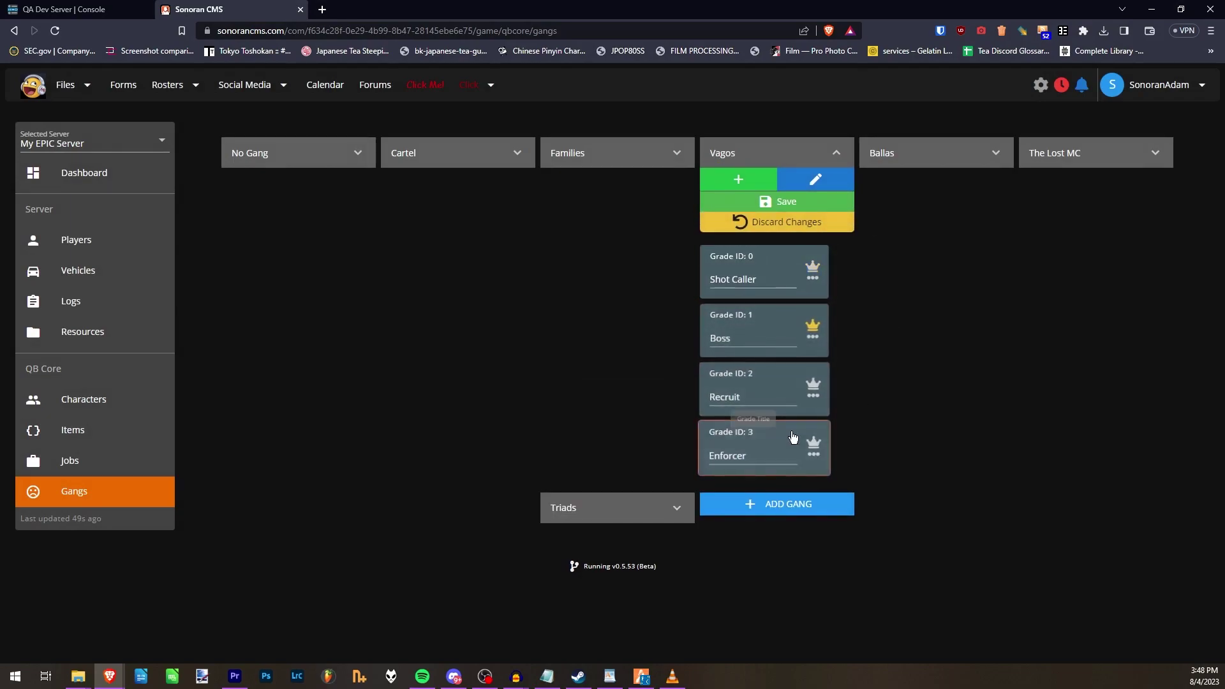
pyautogui.moveTo(791, 322); pyautogui.dragTo(783, 253)
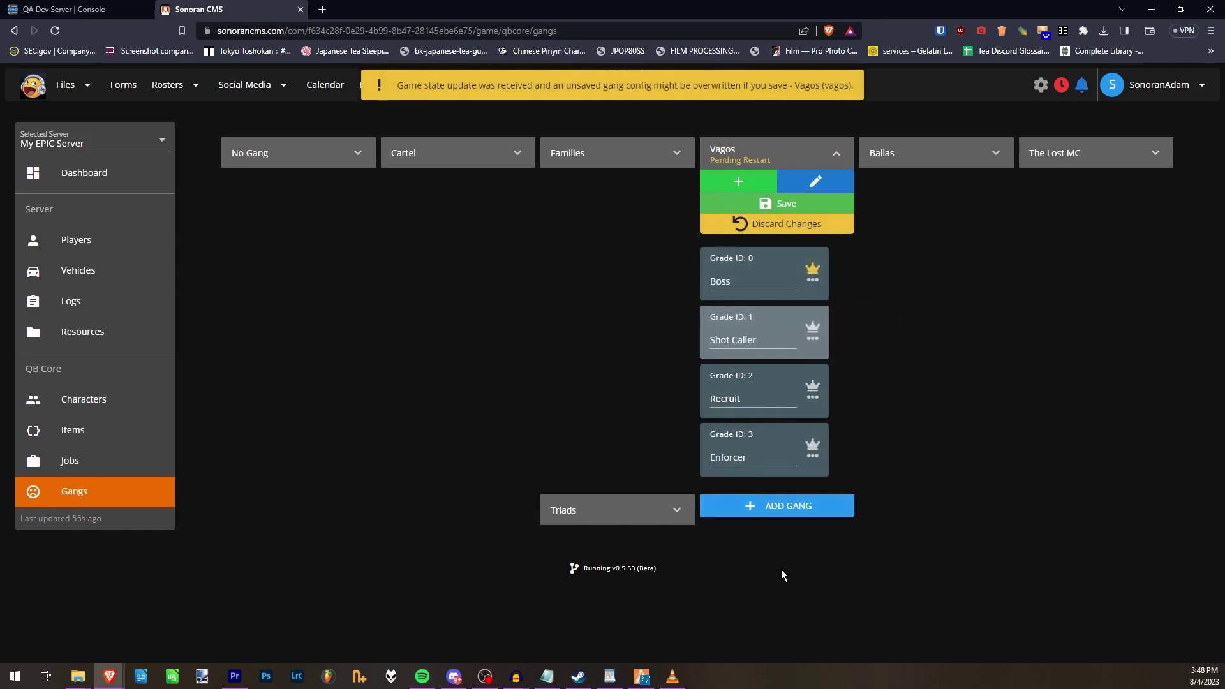
pyautogui.click(749, 226)
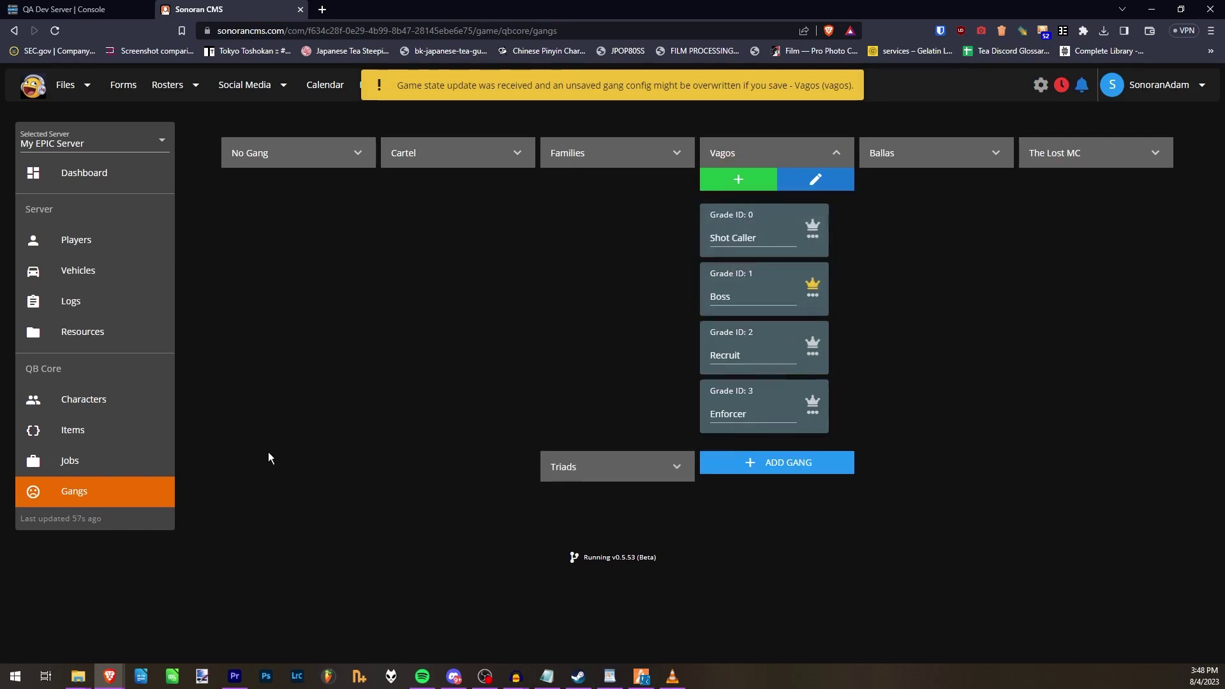